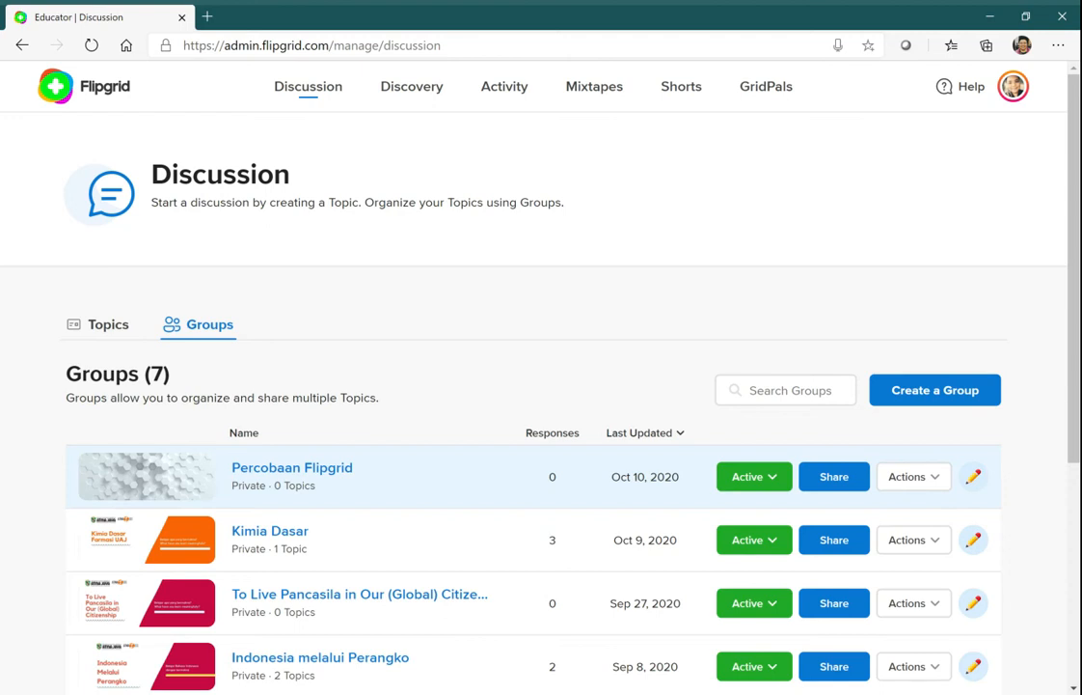
- Open the Percobaan Flipgrid group and start a new topic titled "Pendapat tentang wfh"
{"action": "left_click", "coordinate": [337, 481]}
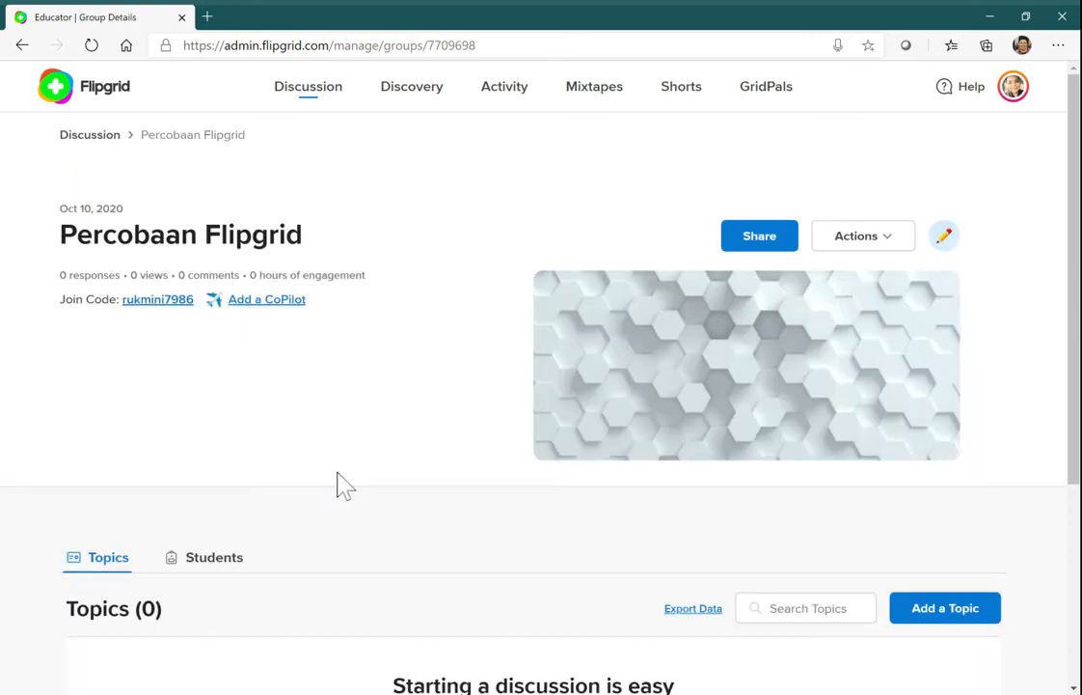
{"action": "scroll", "coordinate": [337, 481], "scroll_direction": "down", "scroll_amount": 3}
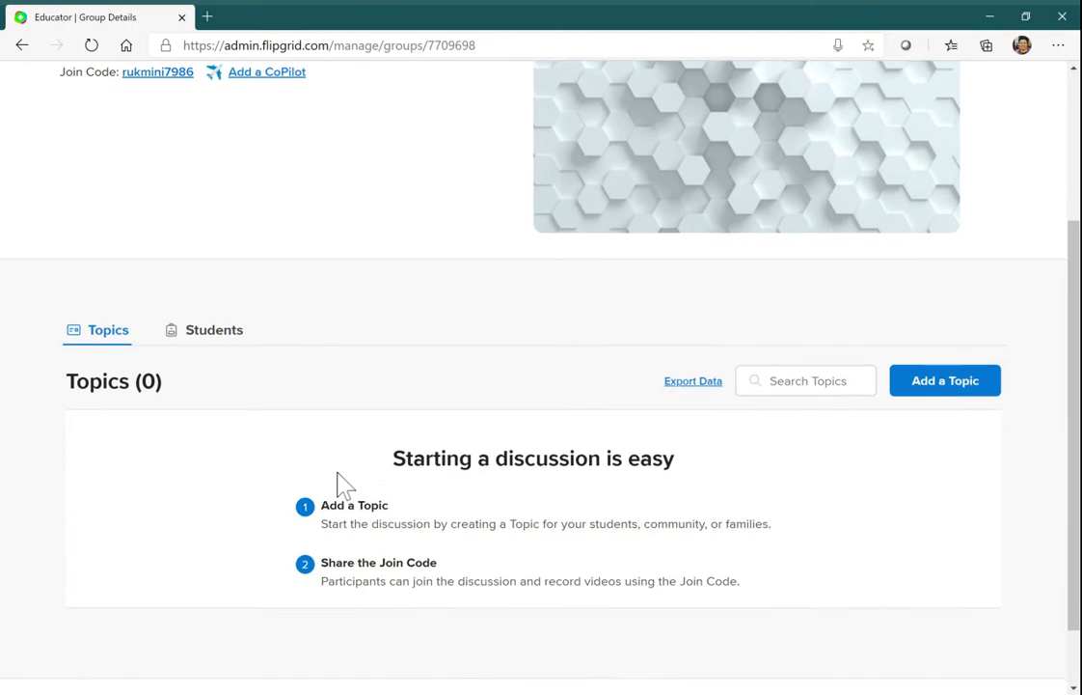
{"action": "scroll", "coordinate": [343, 484], "scroll_direction": "down", "scroll_amount": 1}
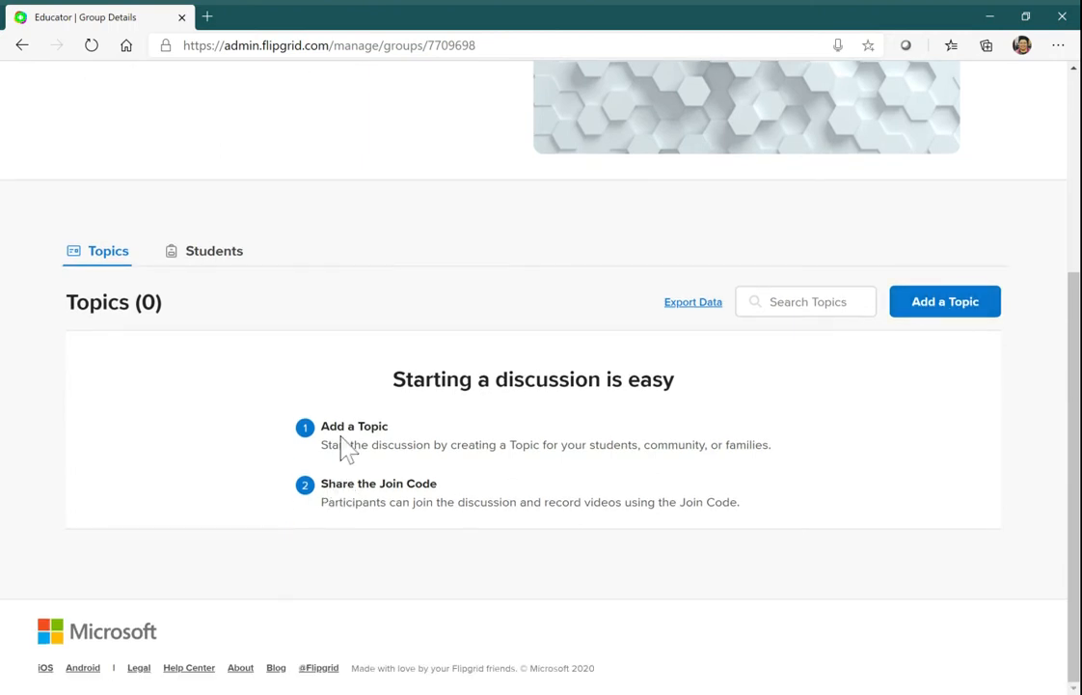
{"action": "left_click", "coordinate": [924, 311]}
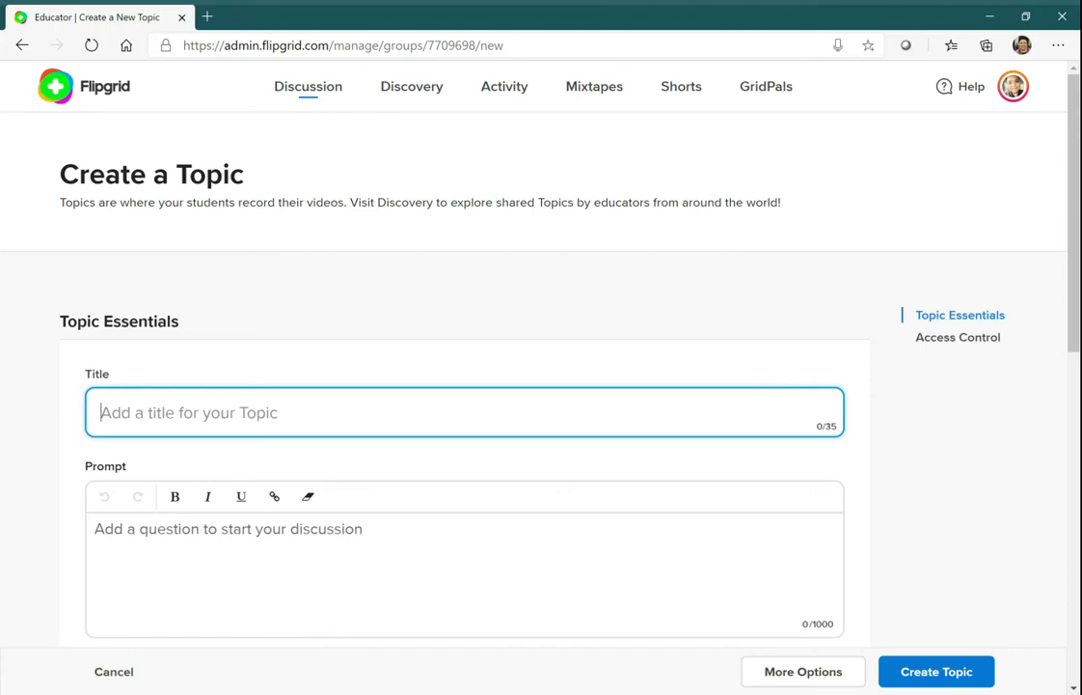
{"action": "type", "text": "Pendapa"}
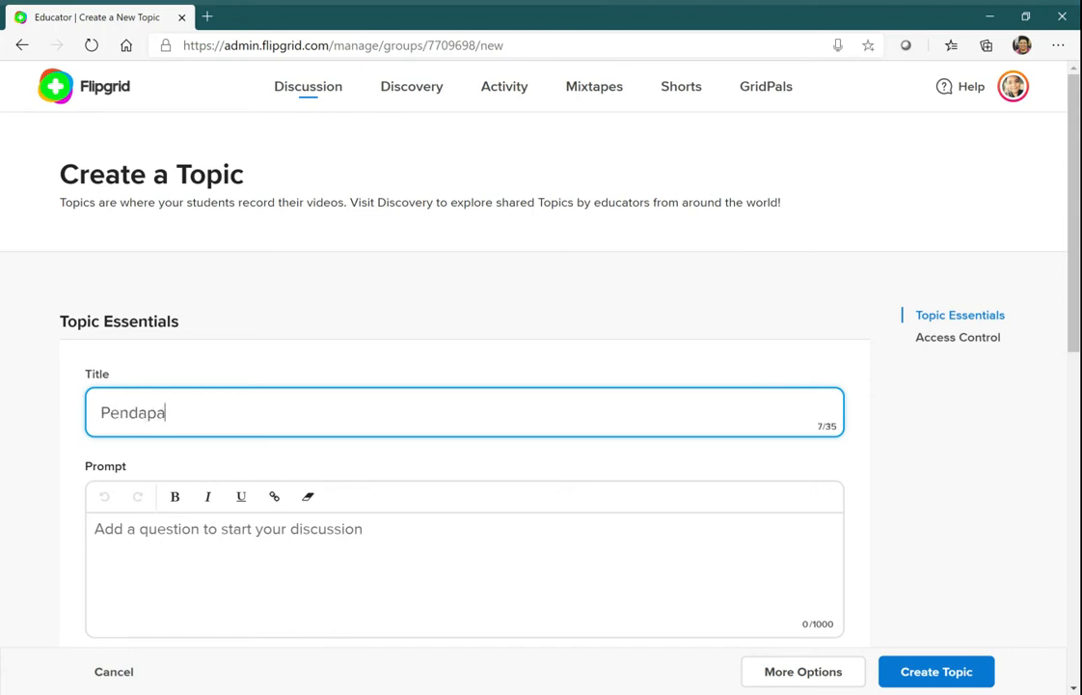
{"action": "type", "text": "t tentang wfh"}
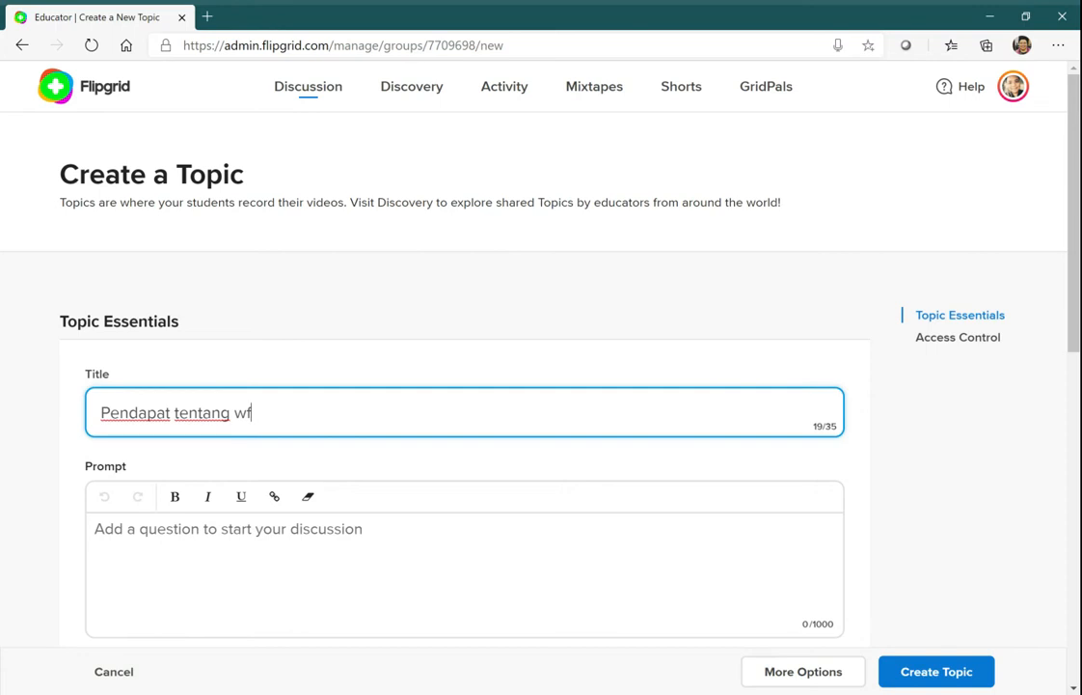
- Enter the topic prompt "Bagaimana pendapatmu tentang working from home? Apa dampak positifnya bagimu? Apakah ada feedback lainnya?"
{"action": "left_click", "coordinate": [461, 523]}
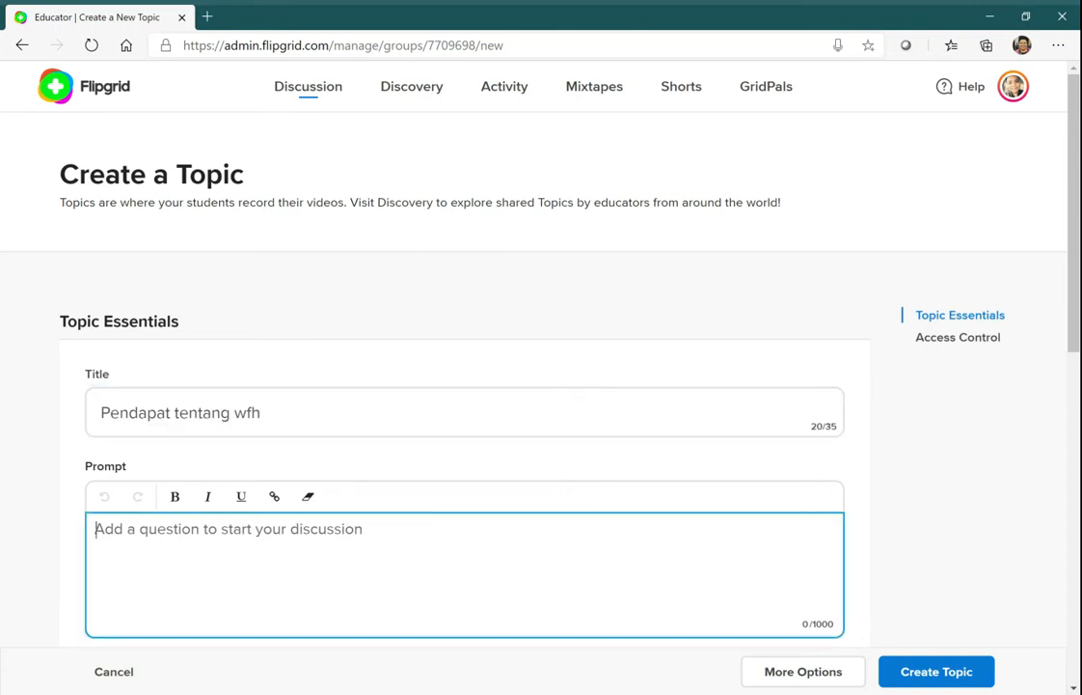
{"action": "type", "text": "Bagaim"}
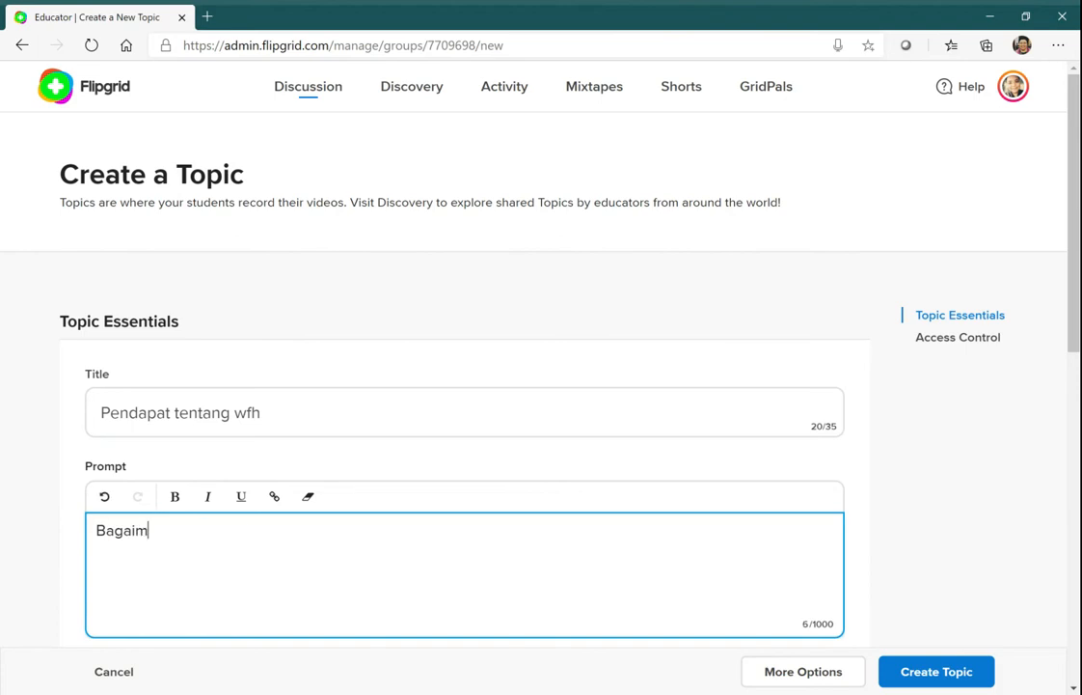
{"action": "type", "text": "ana pendapat"}
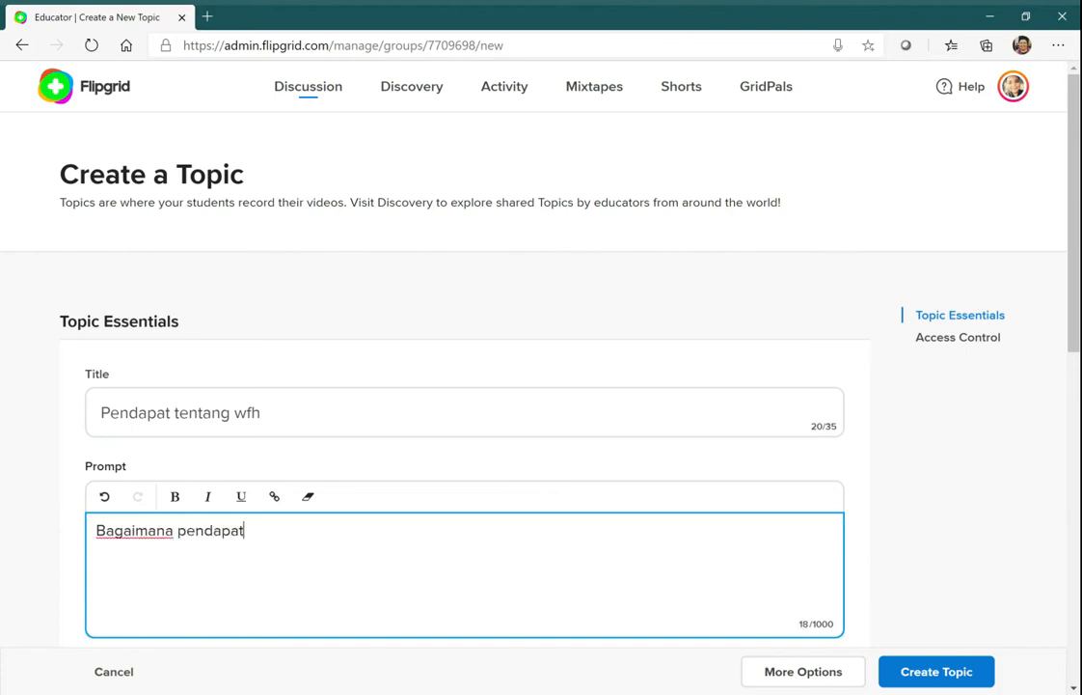
{"action": "type", "text": "mu tentang work"}
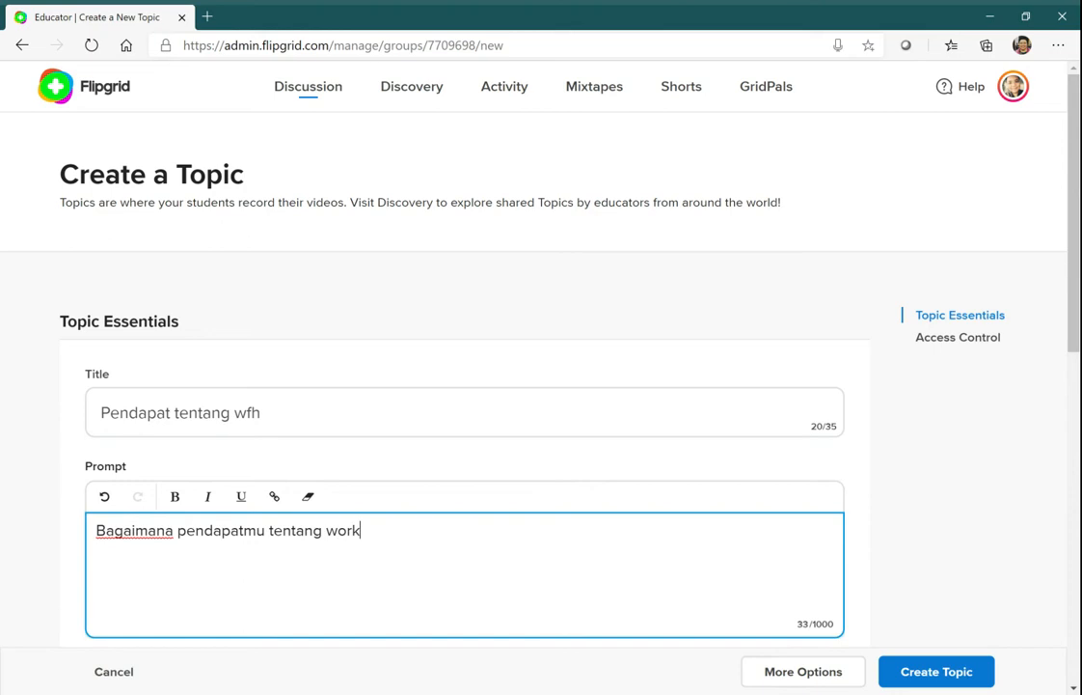
{"action": "type", "text": "ing from home"}
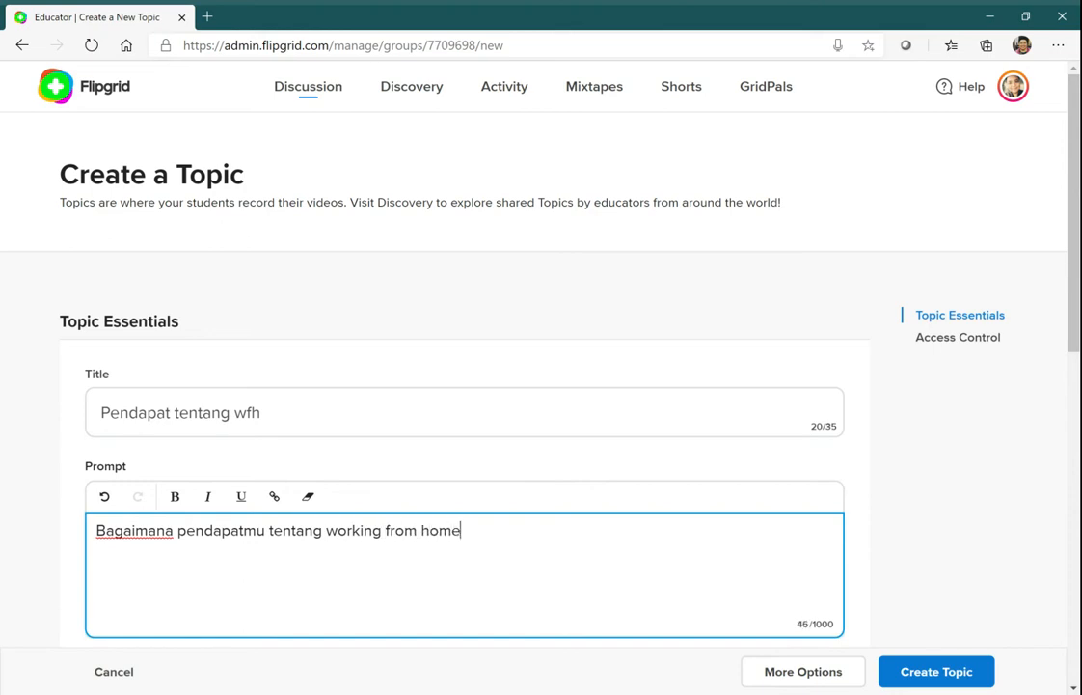
{"action": "type", "text": "? Apa "}
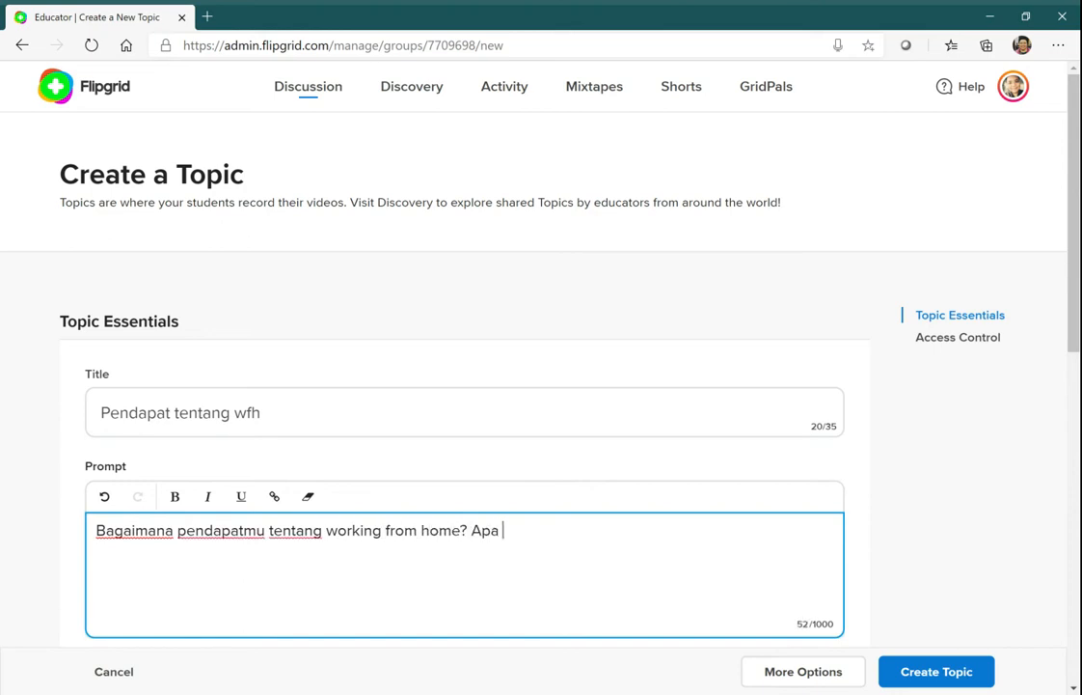
{"action": "type", "text": "dampak posit"}
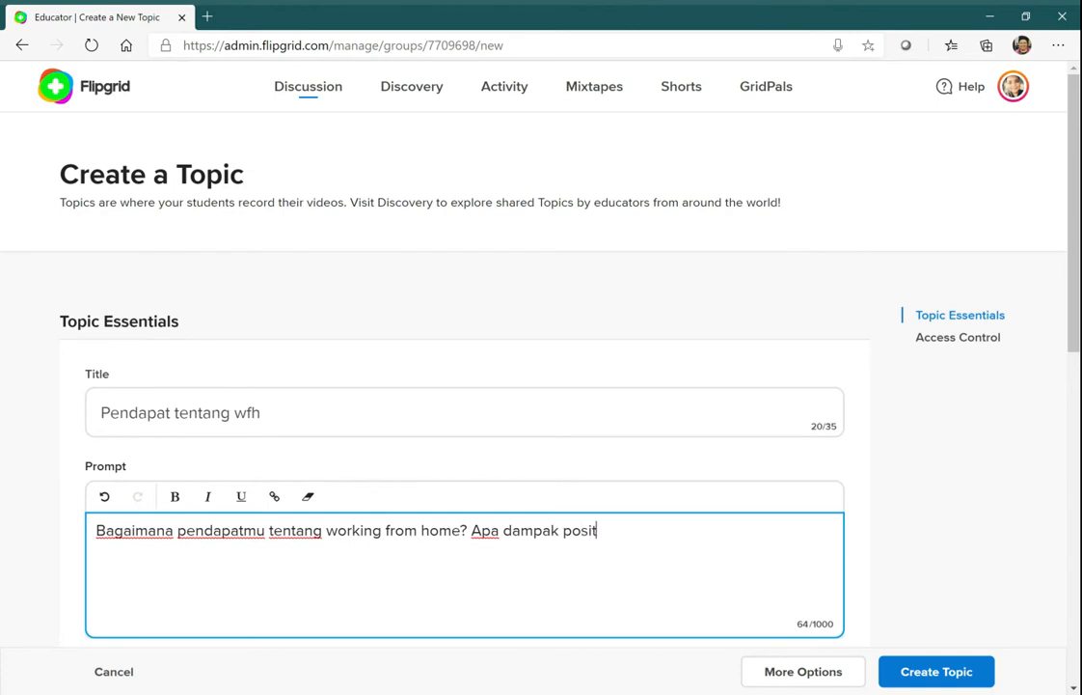
{"action": "type", "text": "ifnya bagimu? Apaka"}
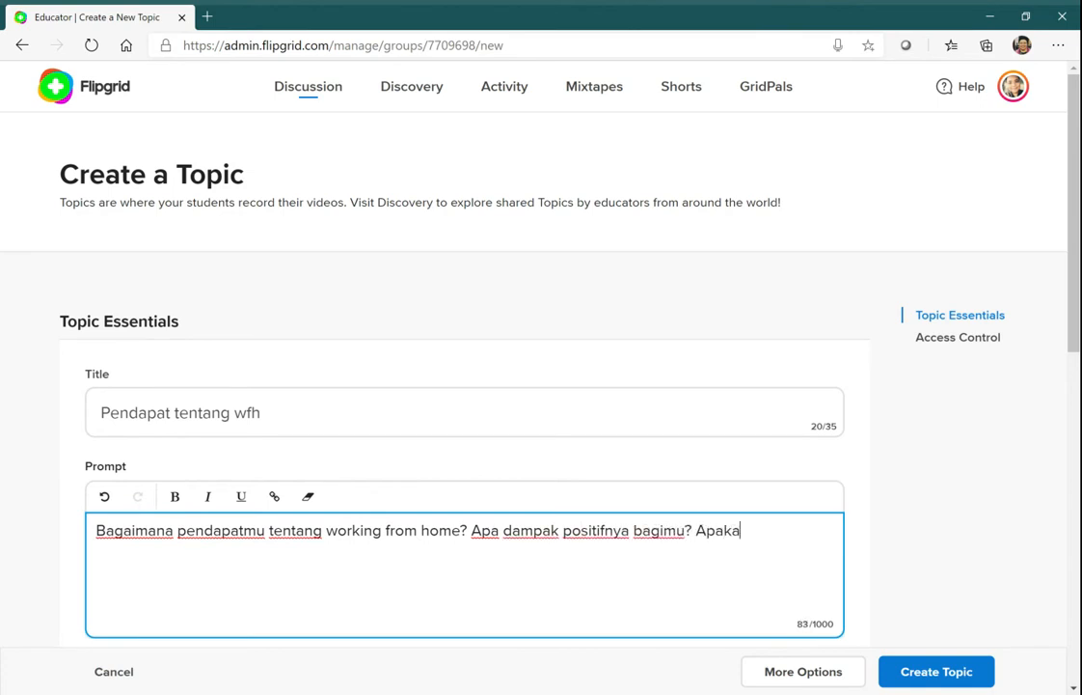
{"action": "type", "text": "h ada feedba"}
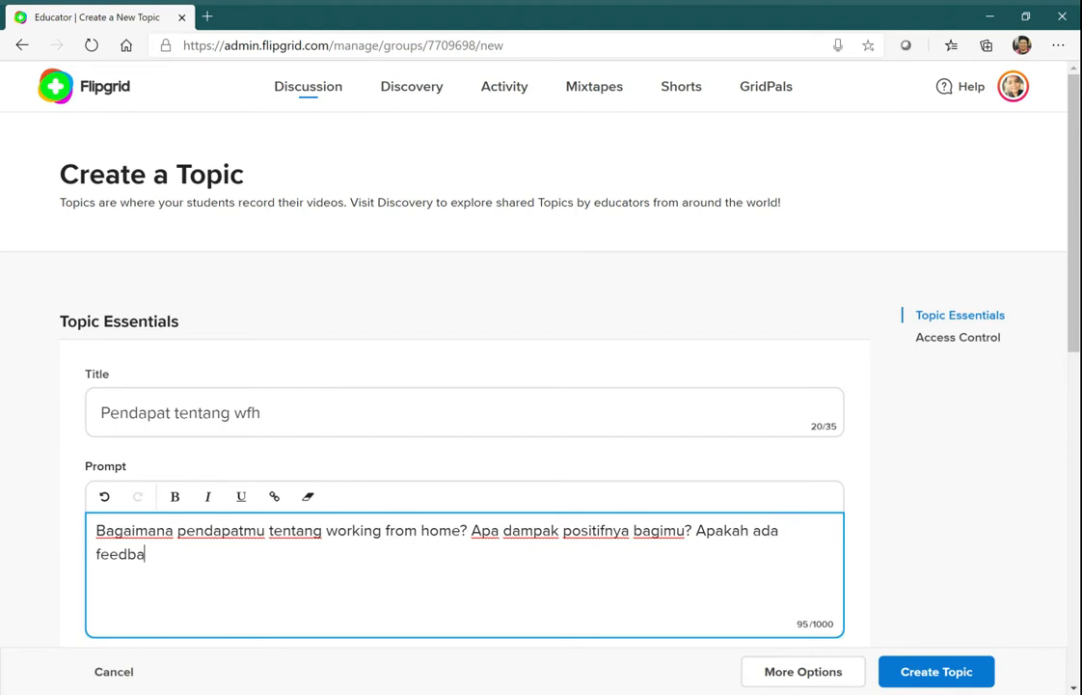
{"action": "type", "text": "ck lainnya?"}
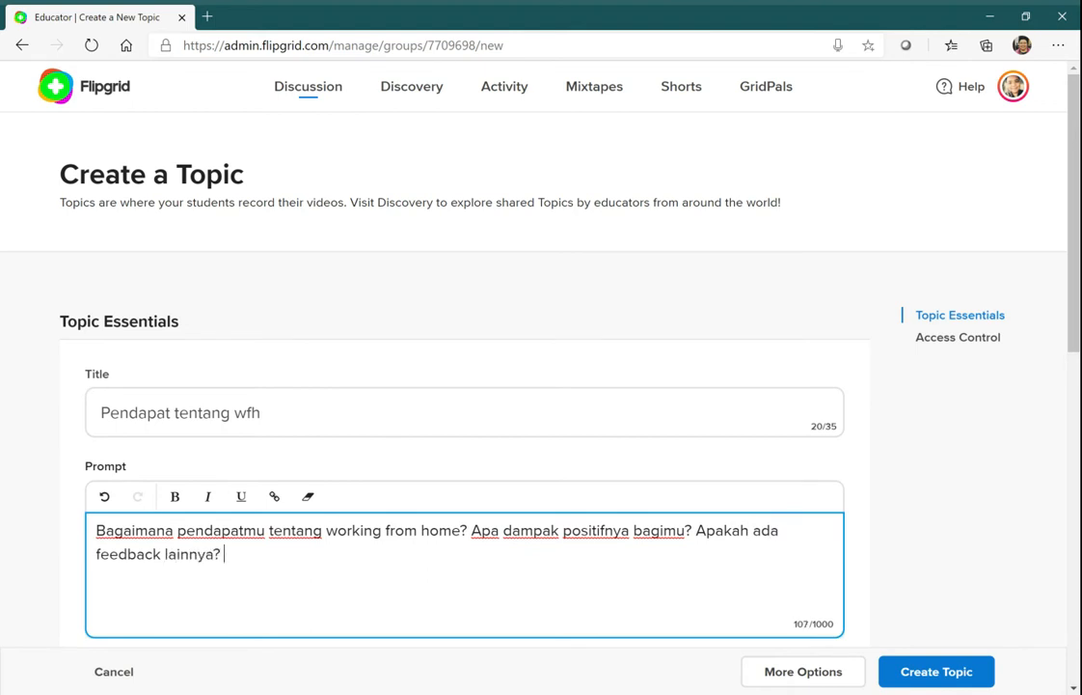
- Set the topic's recording time to 1 minute and its closed captions to Off
{"action": "scroll", "coordinate": [409, 545], "scroll_direction": "down", "scroll_amount": 2}
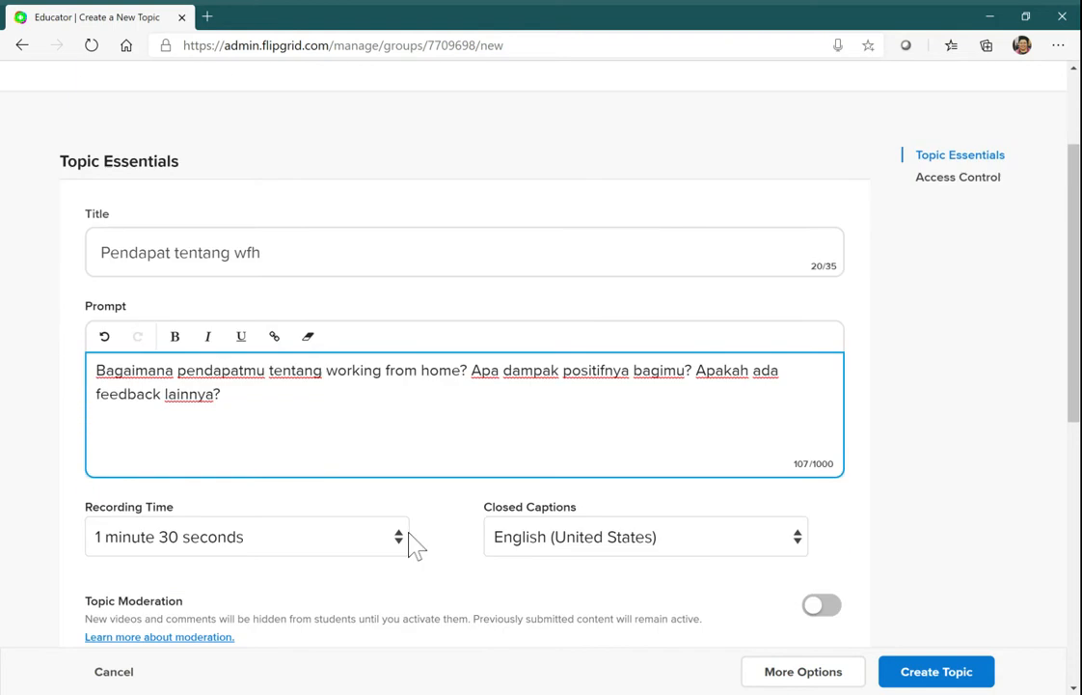
{"action": "scroll", "coordinate": [409, 545], "scroll_direction": "down", "scroll_amount": 2}
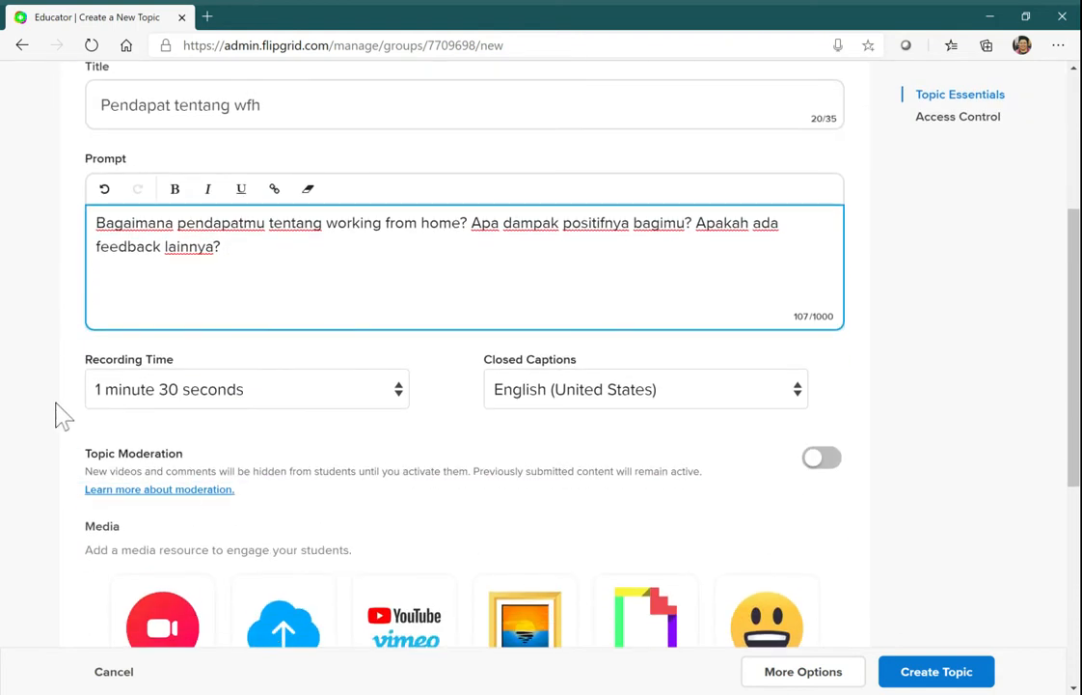
{"action": "left_click", "coordinate": [406, 398]}
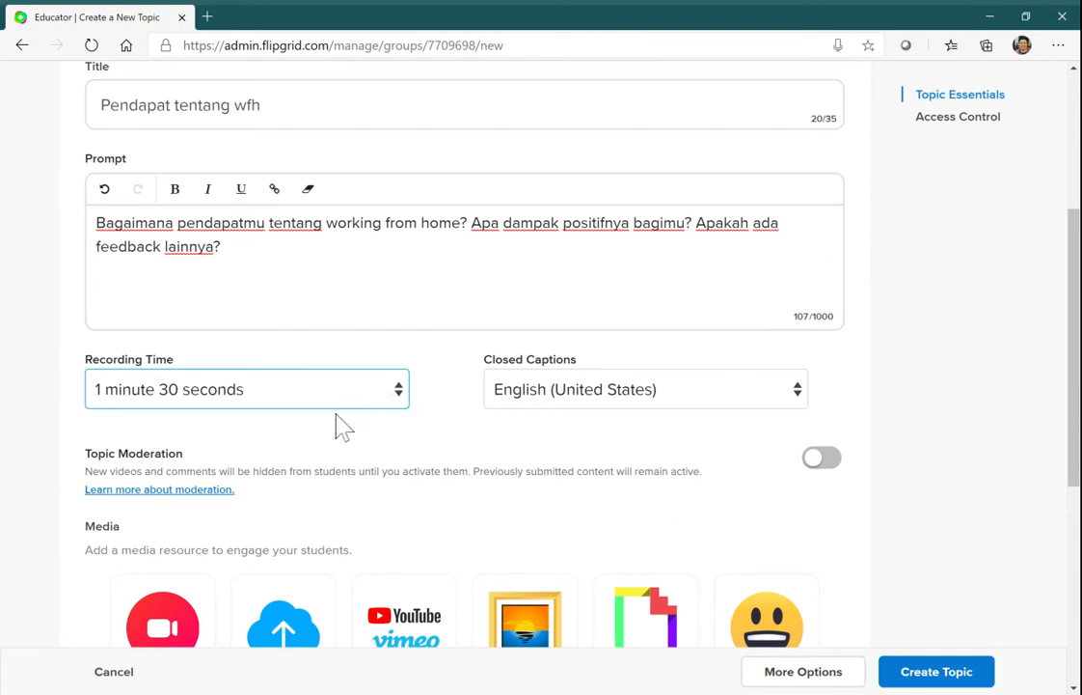
{"action": "key", "text": "Up"}
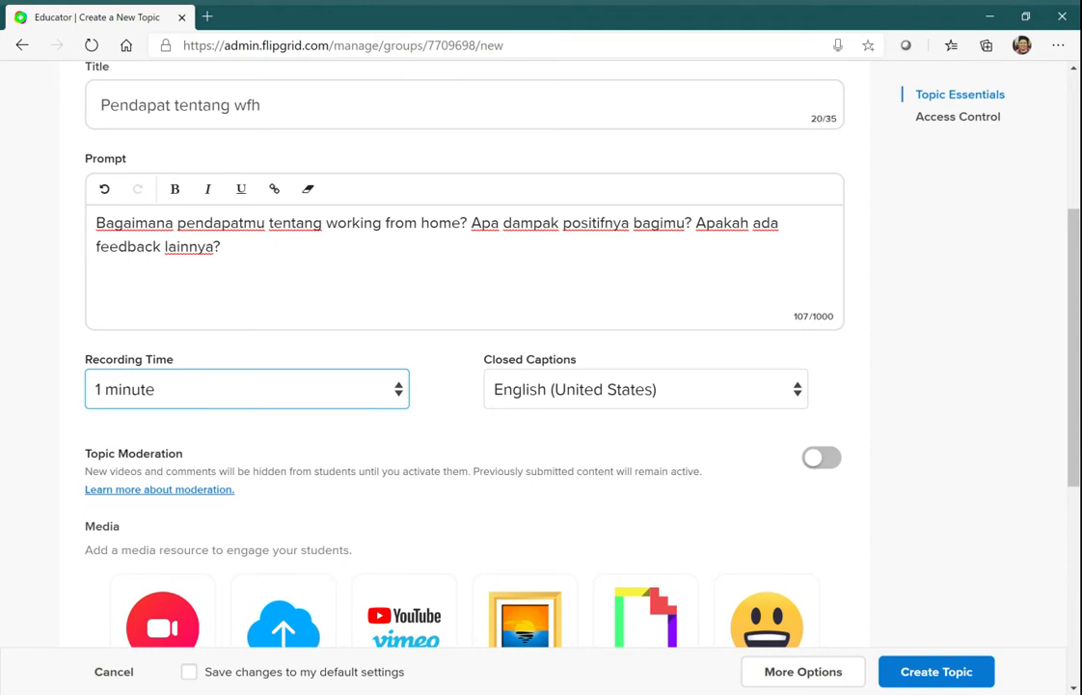
{"action": "left_click", "coordinate": [760, 405]}
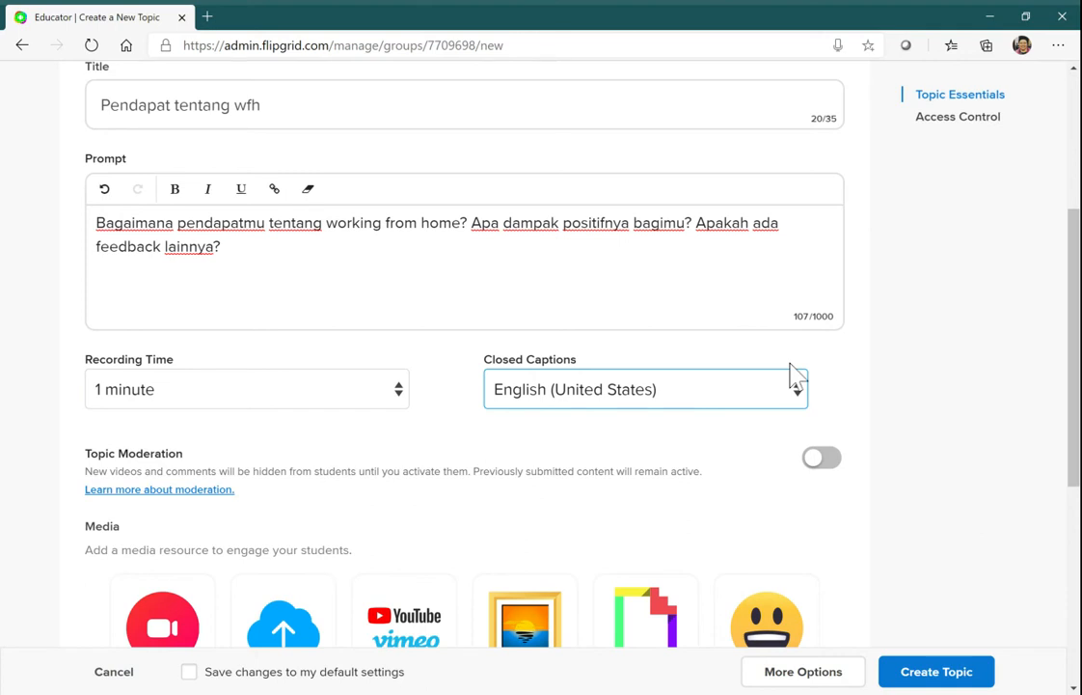
{"action": "left_click", "coordinate": [515, 433]}
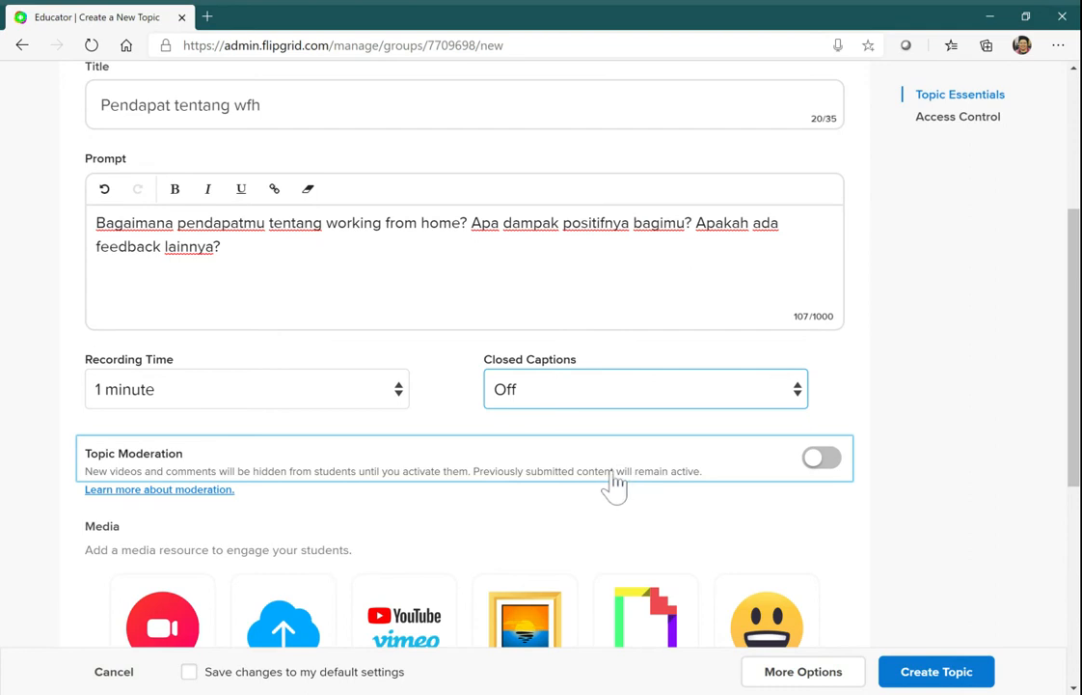
- Choose to record a video as the topic's media resource and dismiss the recorder's introductory message
{"action": "scroll", "coordinate": [593, 496], "scroll_direction": "down", "scroll_amount": 2}
{"action": "scroll", "coordinate": [598, 501], "scroll_direction": "down", "scroll_amount": 1}
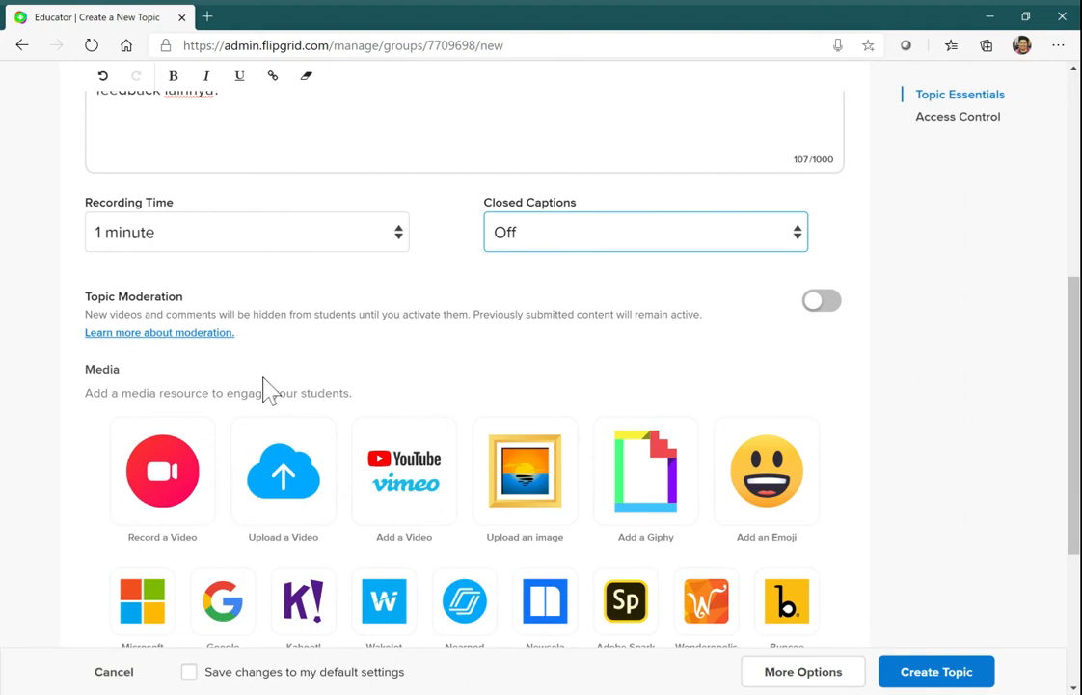
{"action": "scroll", "coordinate": [268, 386], "scroll_direction": "down", "scroll_amount": 2}
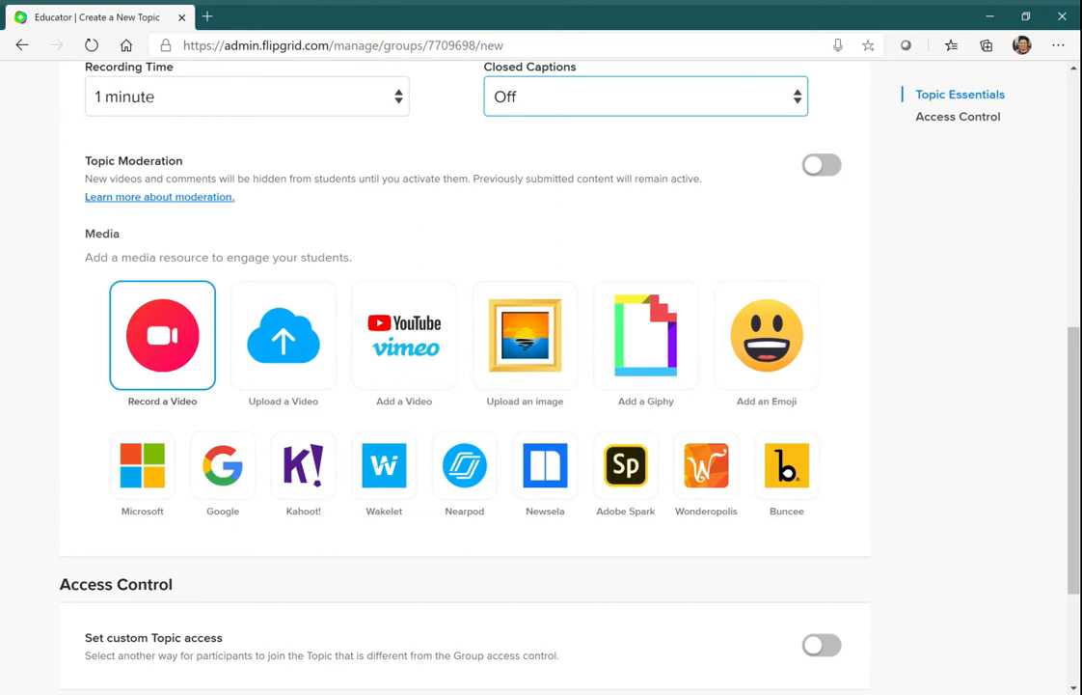
{"action": "scroll", "coordinate": [154, 347], "scroll_direction": "up", "scroll_amount": 1}
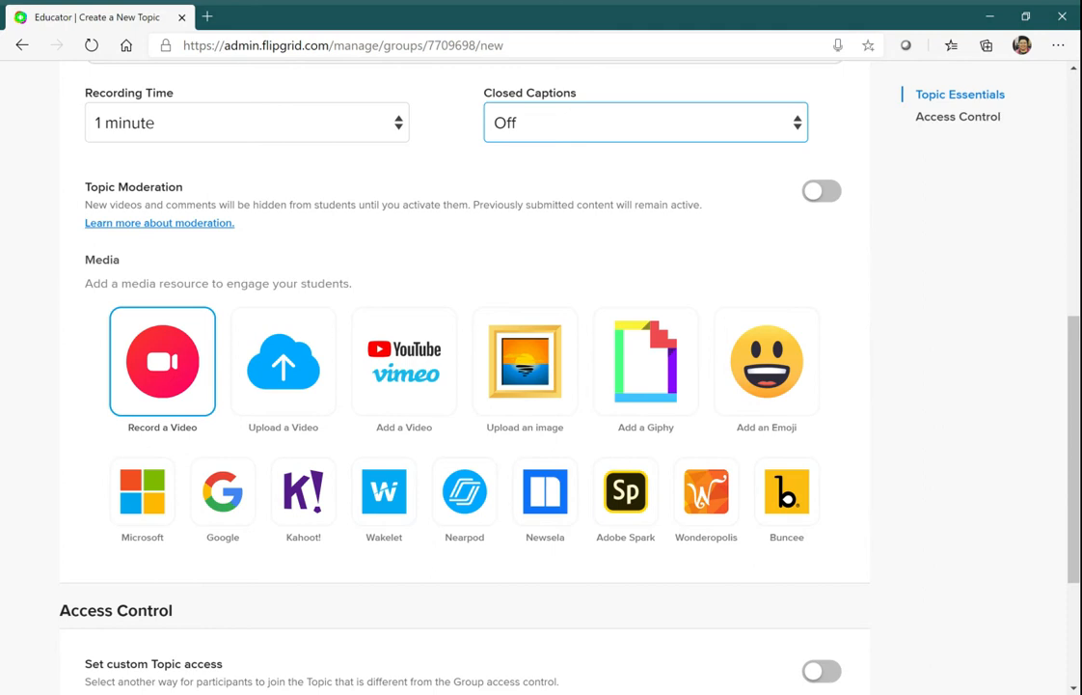
{"action": "left_click", "coordinate": [160, 364]}
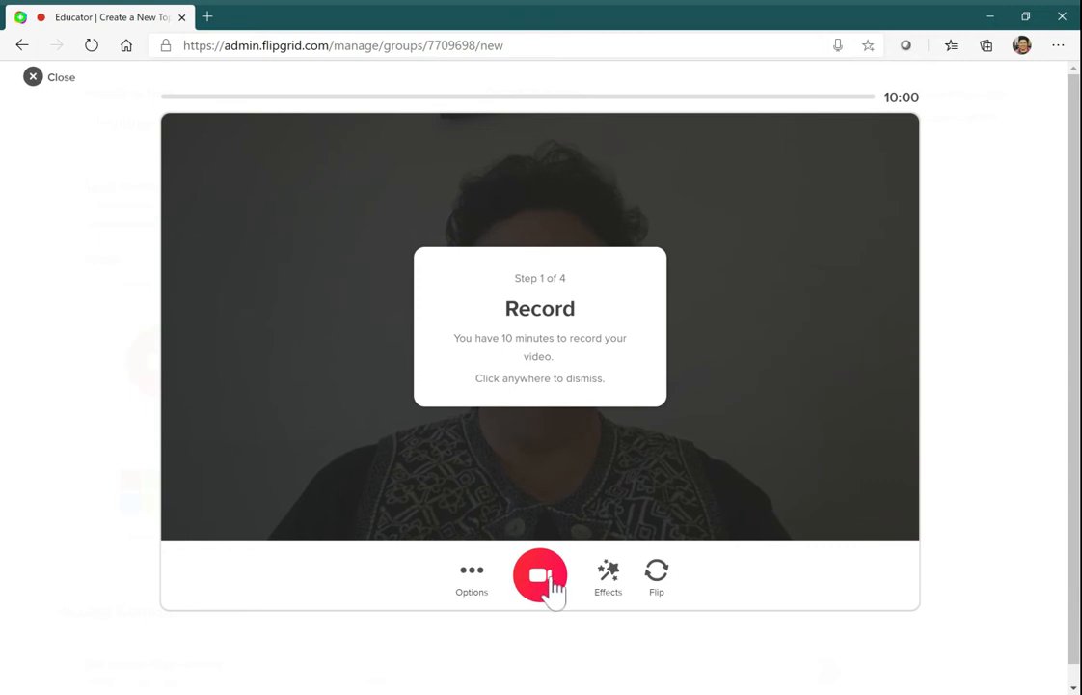
{"action": "left_click", "coordinate": [769, 379]}
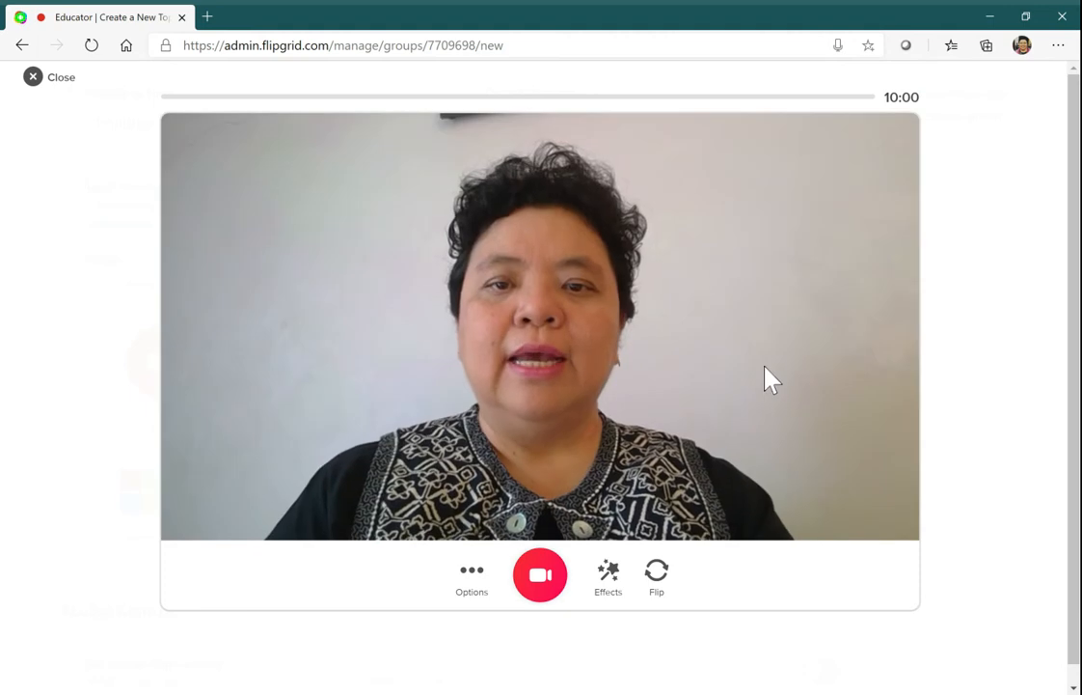
- Apply the starry night sky board effect and adjust the split screen so the camera fills about a quarter of the frame
{"action": "left_click", "coordinate": [609, 593]}
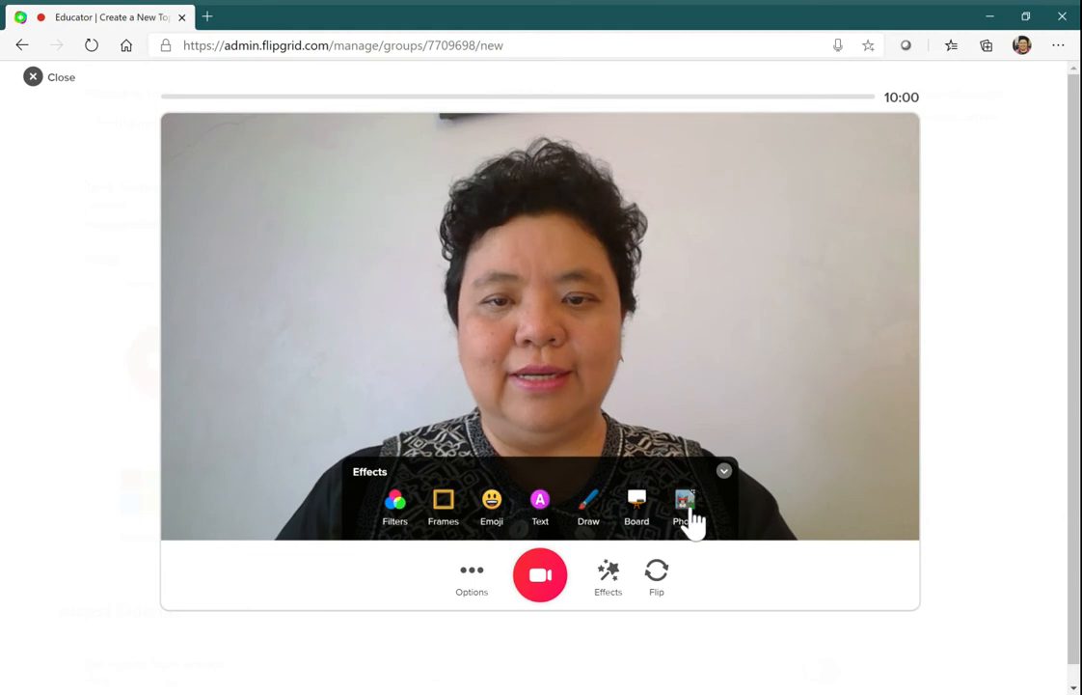
{"action": "left_click", "coordinate": [637, 517]}
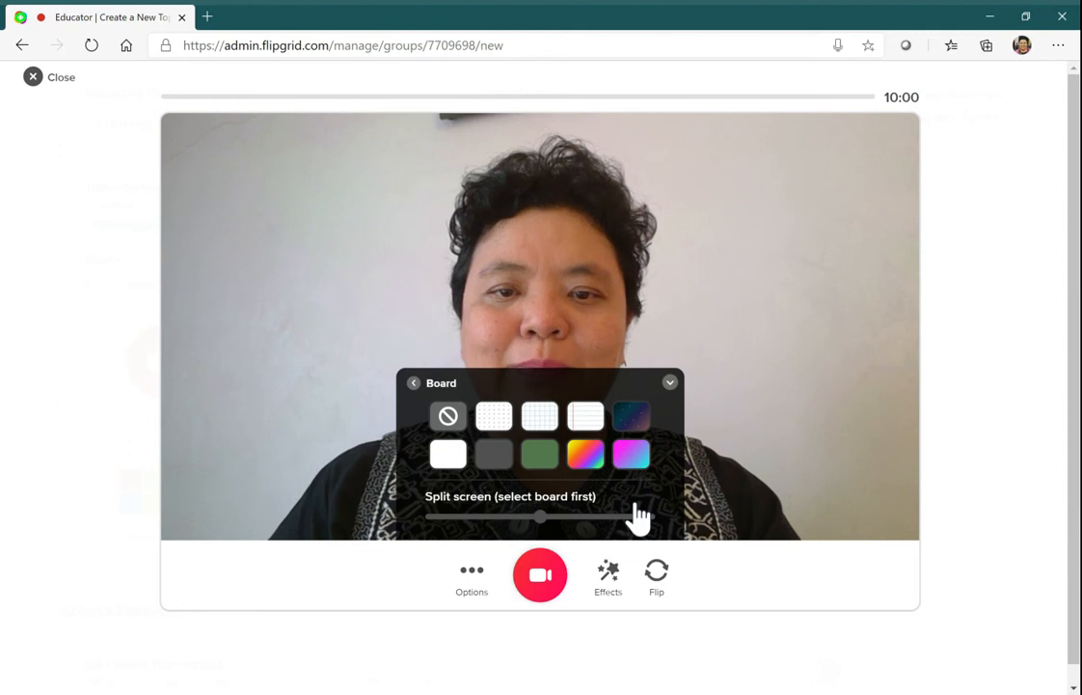
{"action": "left_click", "coordinate": [633, 417]}
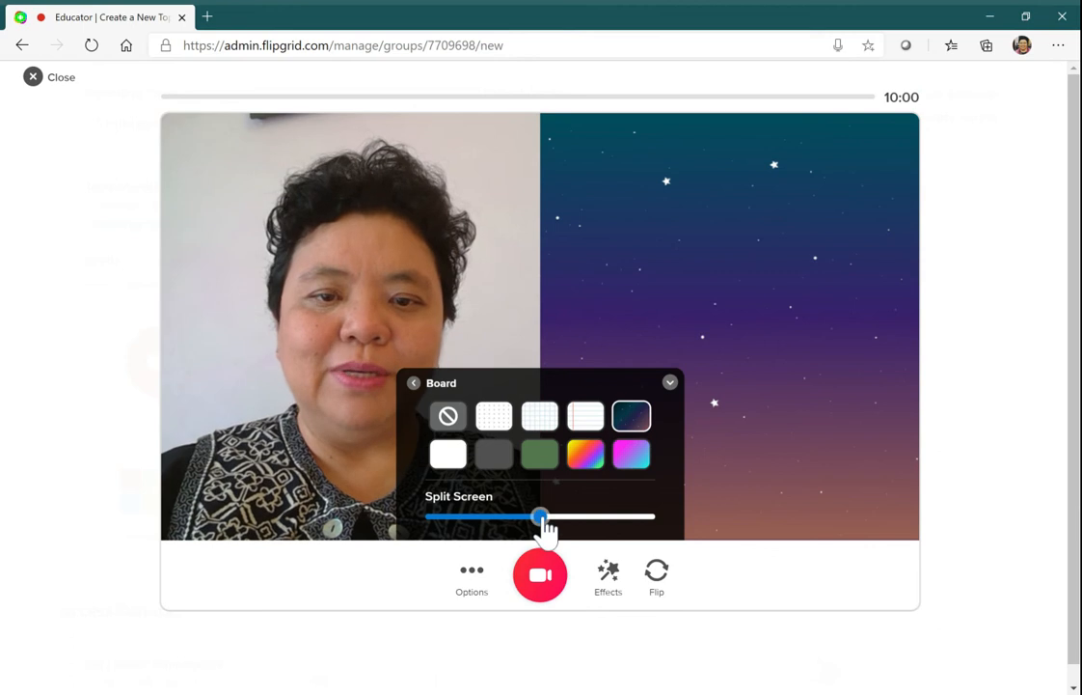
{"action": "left_click_drag", "start_coordinate": [533, 526], "coordinate": [477, 531]}
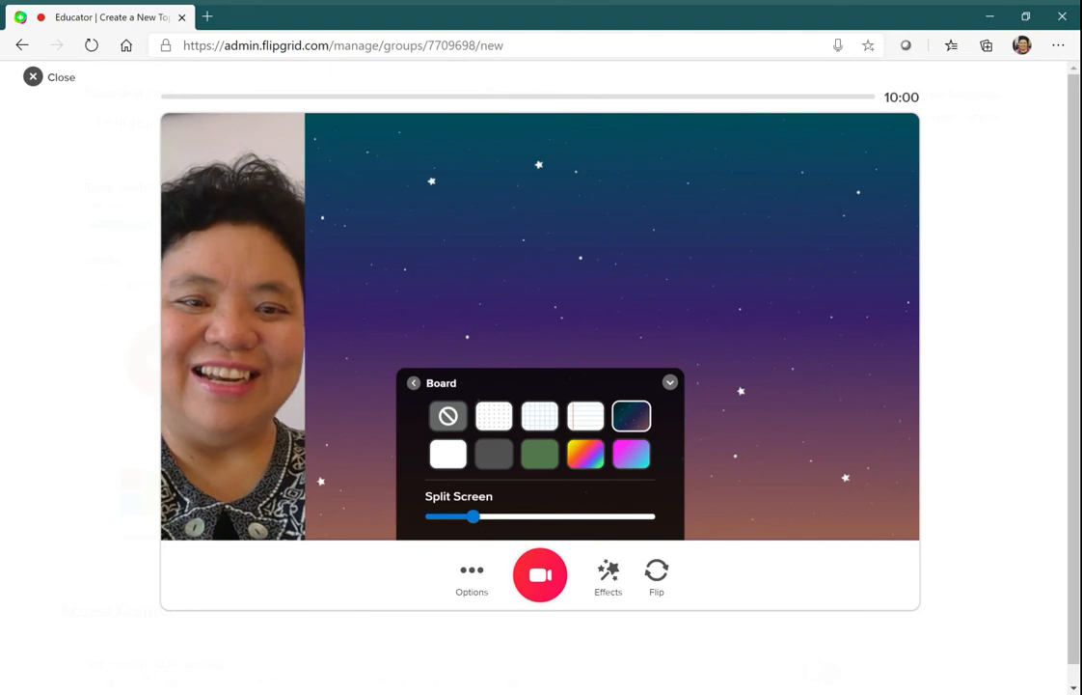
{"action": "left_click_drag", "start_coordinate": [476, 527], "coordinate": [489, 531]}
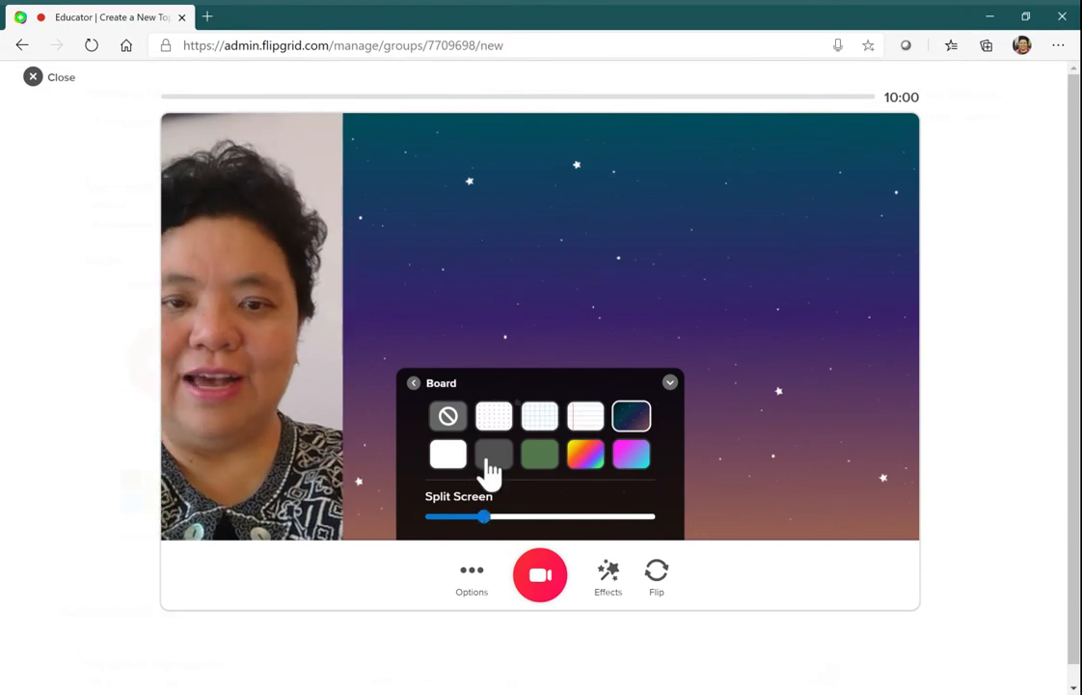
- Add a text box in the Classic style over the starry sky board
{"action": "left_click", "coordinate": [414, 383]}
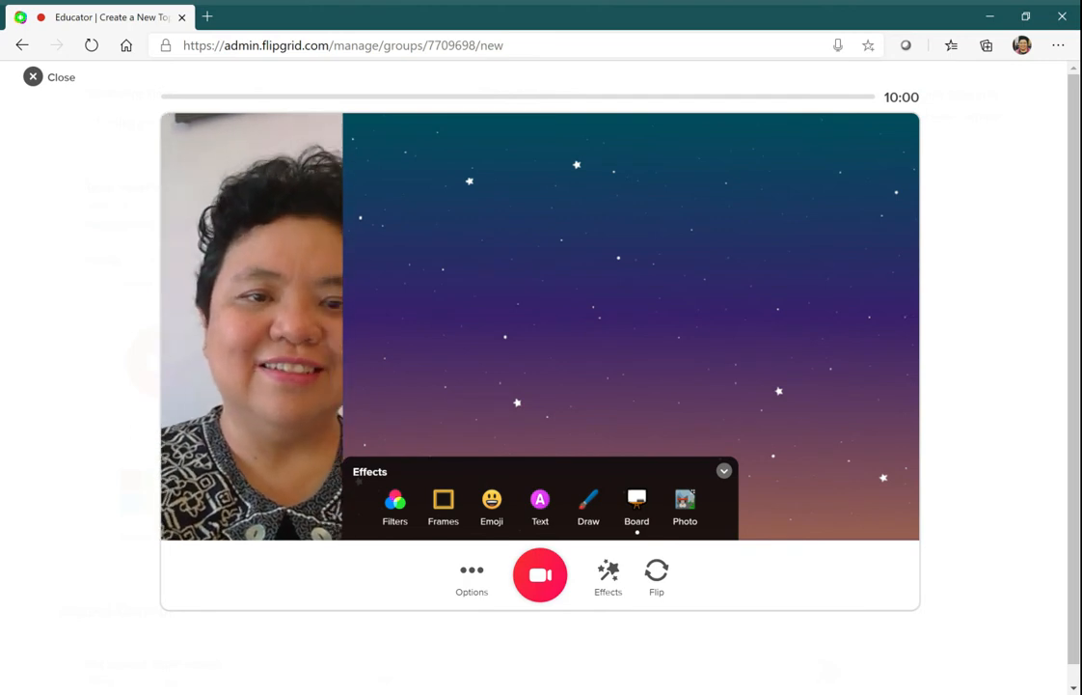
{"action": "left_click", "coordinate": [546, 511]}
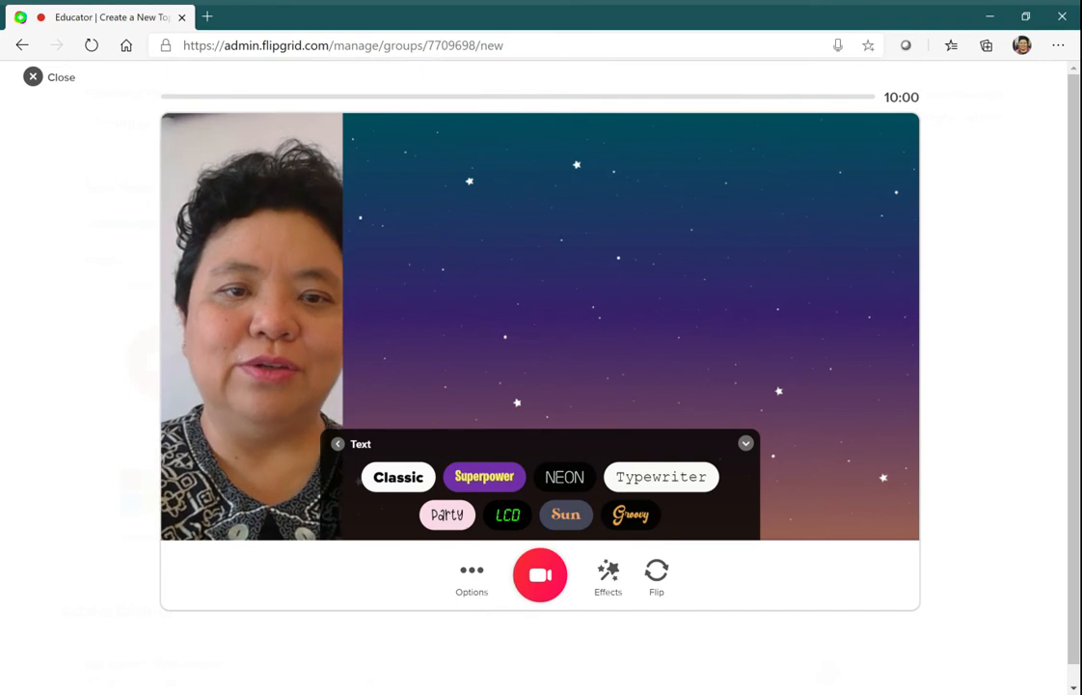
{"action": "left_click", "coordinate": [396, 479]}
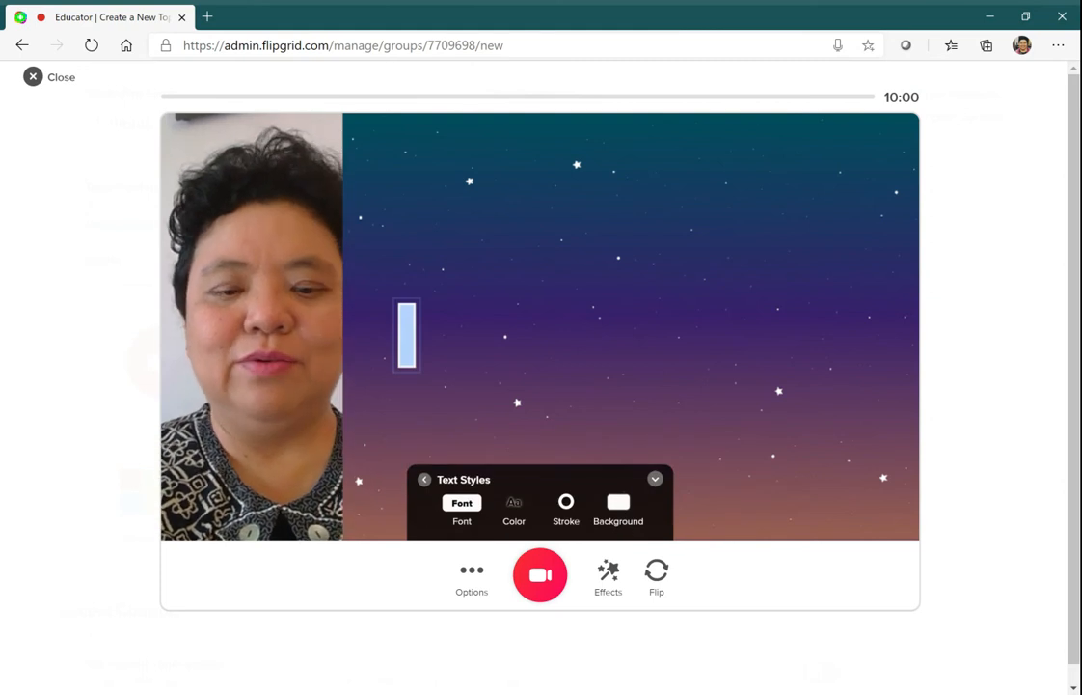
{"action": "type", "text": "Bagi"}
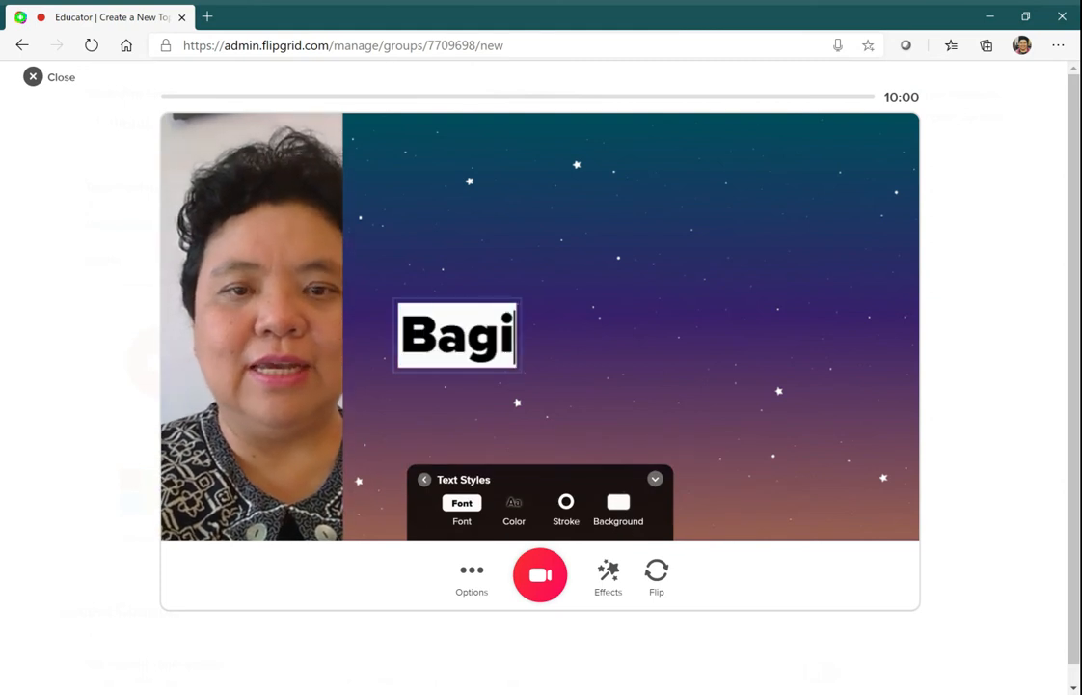
{"action": "key", "text": "BackSpace"}
{"action": "type", "text": "ai"}
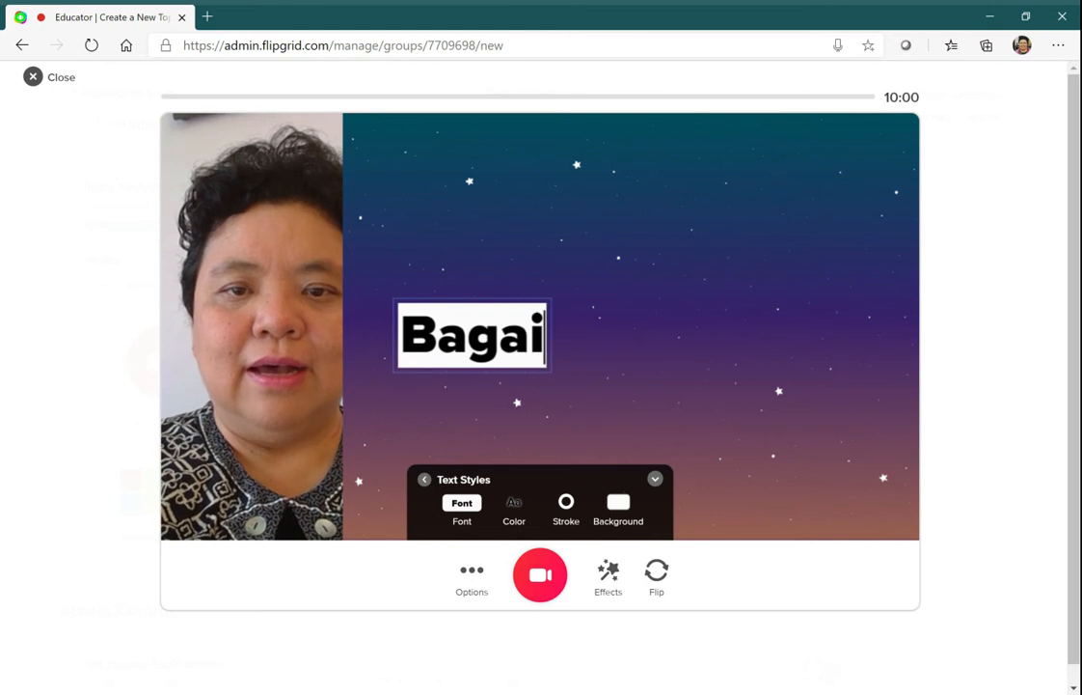
{"action": "type", "text": "mana "}
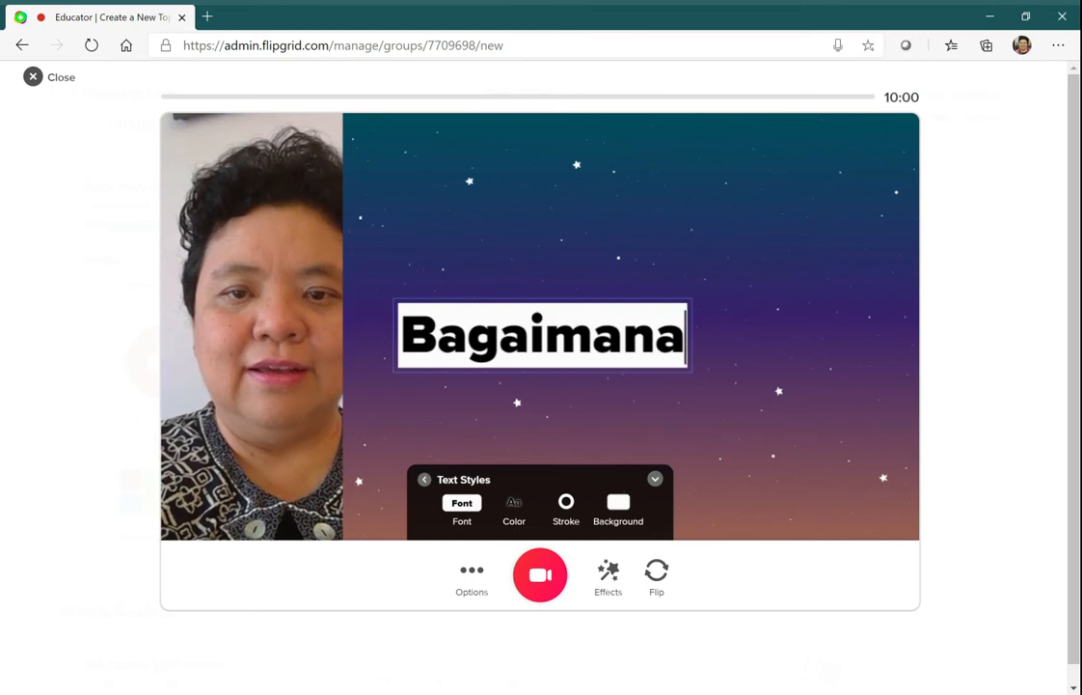
{"action": "type", "text": "maka"}
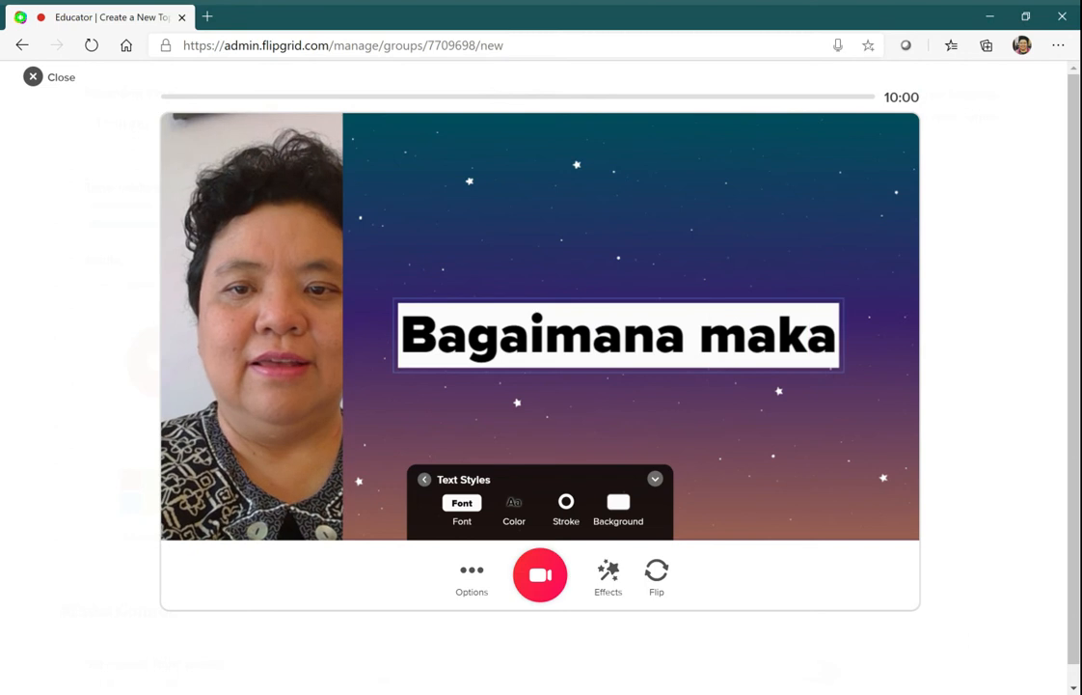
{"action": "key", "text": "BackSpace"}
{"action": "key", "text": "BackSpace"}
{"action": "key", "text": "BackSpace"}
{"action": "key", "text": "BackSpace"}
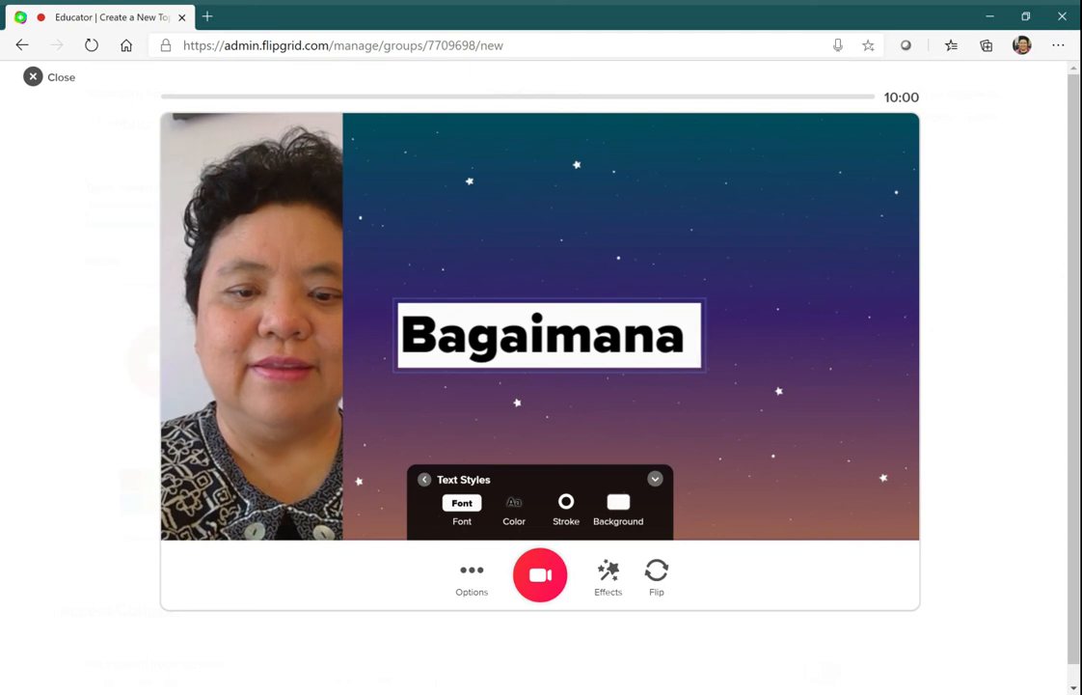
{"action": "type", "text": "menurut"}
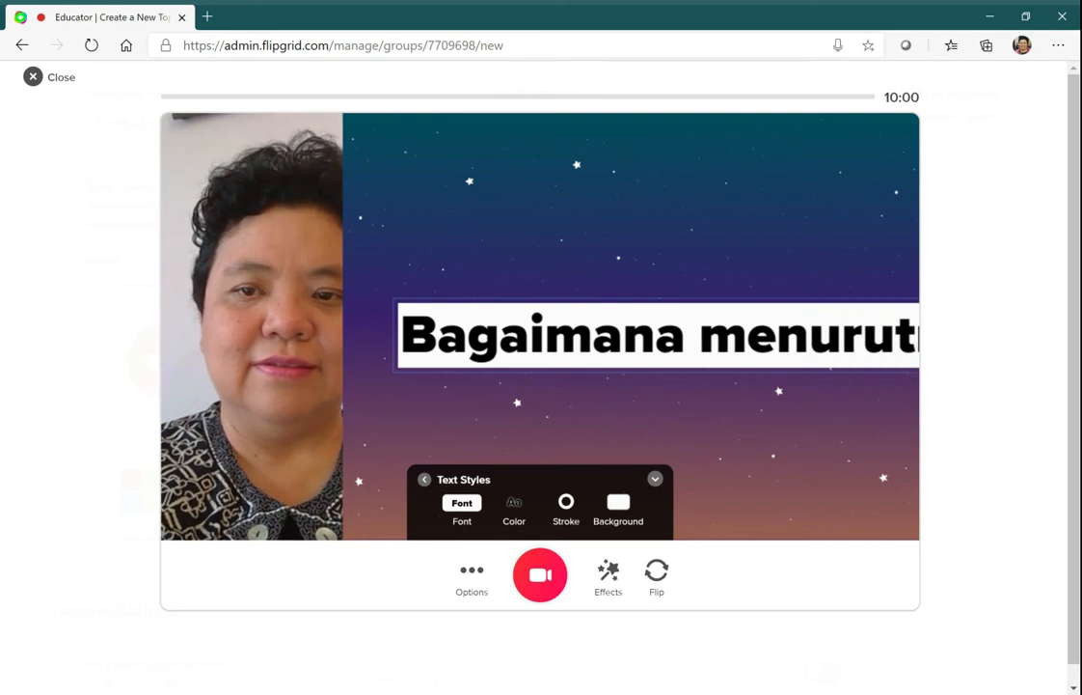
{"action": "key", "text": "BackSpace"}
{"action": "key", "text": "BackSpace"}
{"action": "key", "text": "BackSpace"}
{"action": "key", "text": "BackSpace"}
{"action": "key", "text": "BackSpace"}
{"action": "key", "text": "BackSpace"}
{"action": "key", "text": "BackSpace"}
{"action": "key", "text": "BackSpace"}
{"action": "key", "text": "BackSpace"}
{"action": "key", "text": "BackSpace"}
{"action": "key", "text": "BackSpace"}
{"action": "key", "text": "BackSpace"}
{"action": "key", "text": "BackSpace"}
{"action": "key", "text": "BackSpace"}
{"action": "key", "text": "BackSpace"}
{"action": "key", "text": "BackSpace"}
{"action": "key", "text": "BackSpace"}
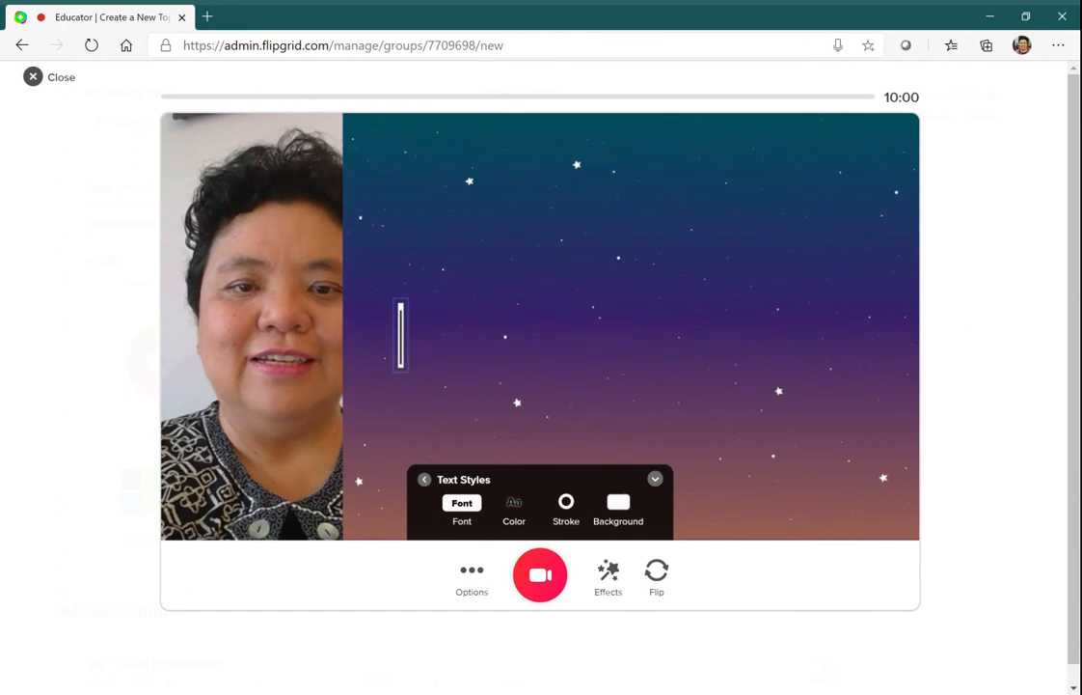
- Enter "Apa pendapatmu tentang wfh" in the text box, with "tentang wfh" on a second line
{"action": "type", "text": "Apa "}
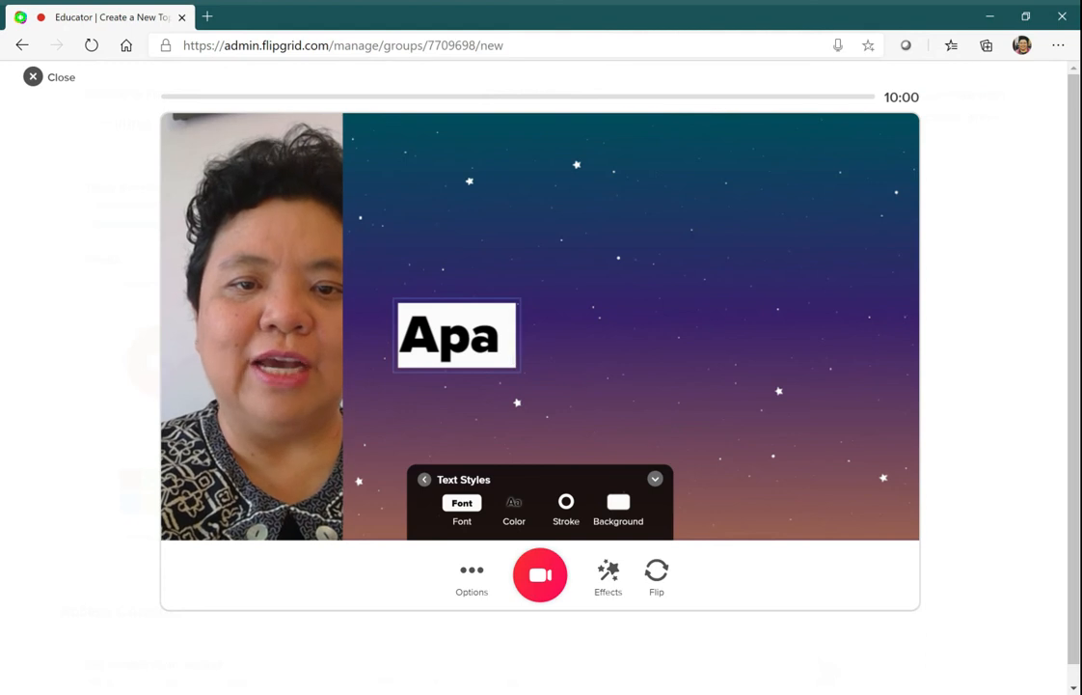
{"action": "type", "text": "pendapatmu ten"}
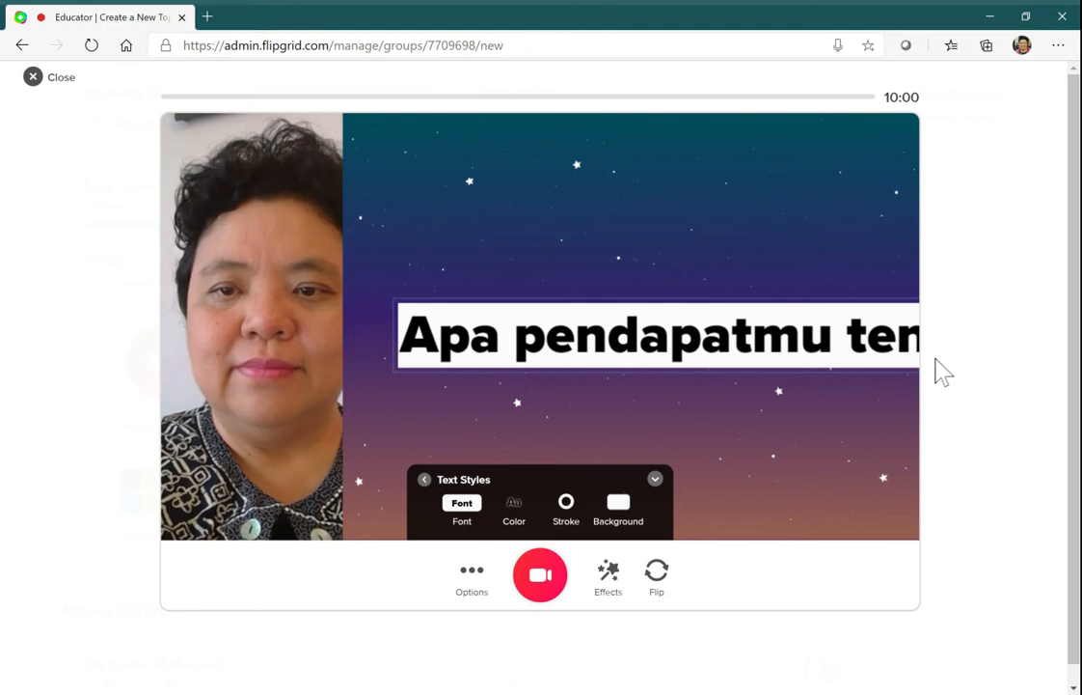
{"action": "left_click", "coordinate": [847, 336]}
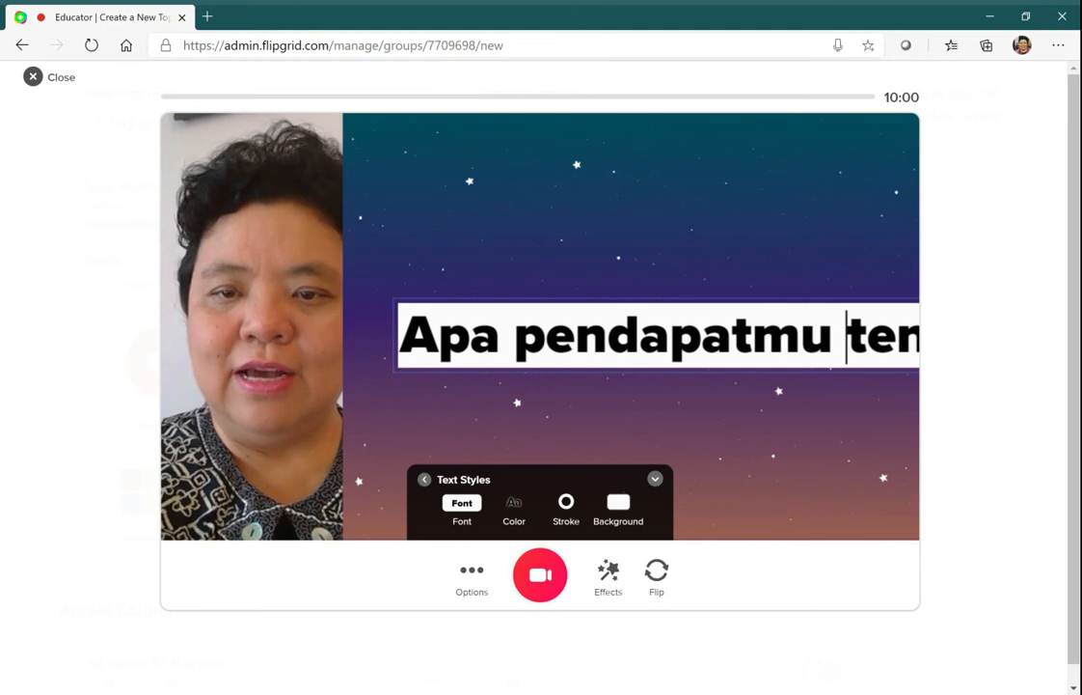
{"action": "key", "text": "Return"}
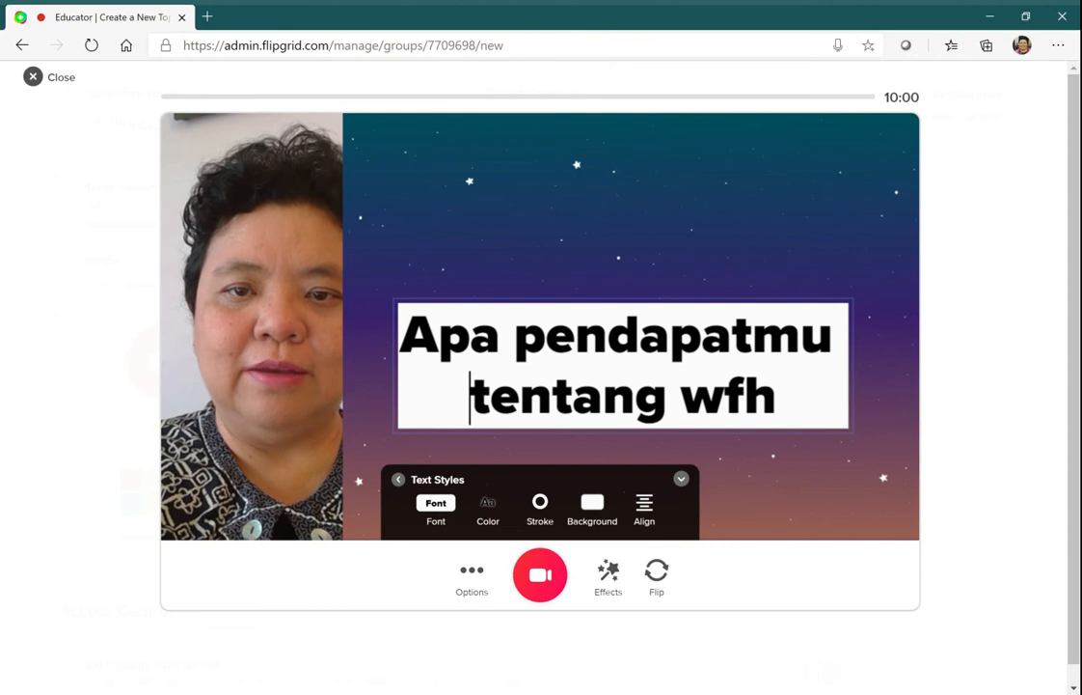
- Move the text box to the upper part of the board and left-align its text
{"action": "left_click", "coordinate": [616, 294]}
{"action": "left_click_drag", "start_coordinate": [617, 307], "coordinate": [601, 216]}
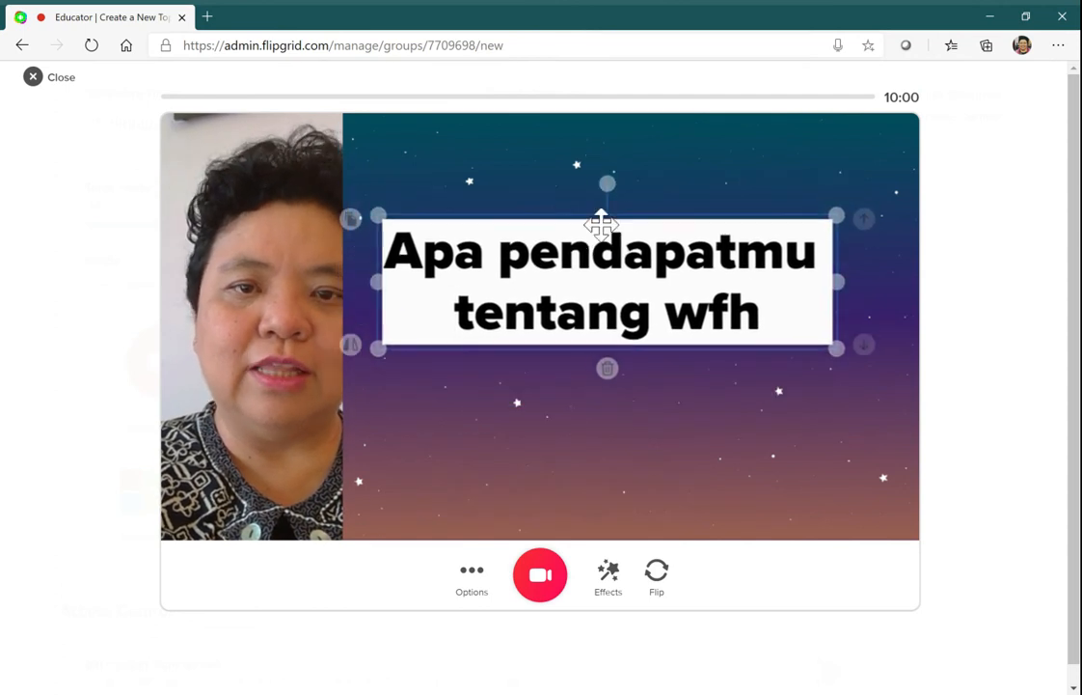
{"action": "left_click", "coordinate": [507, 301]}
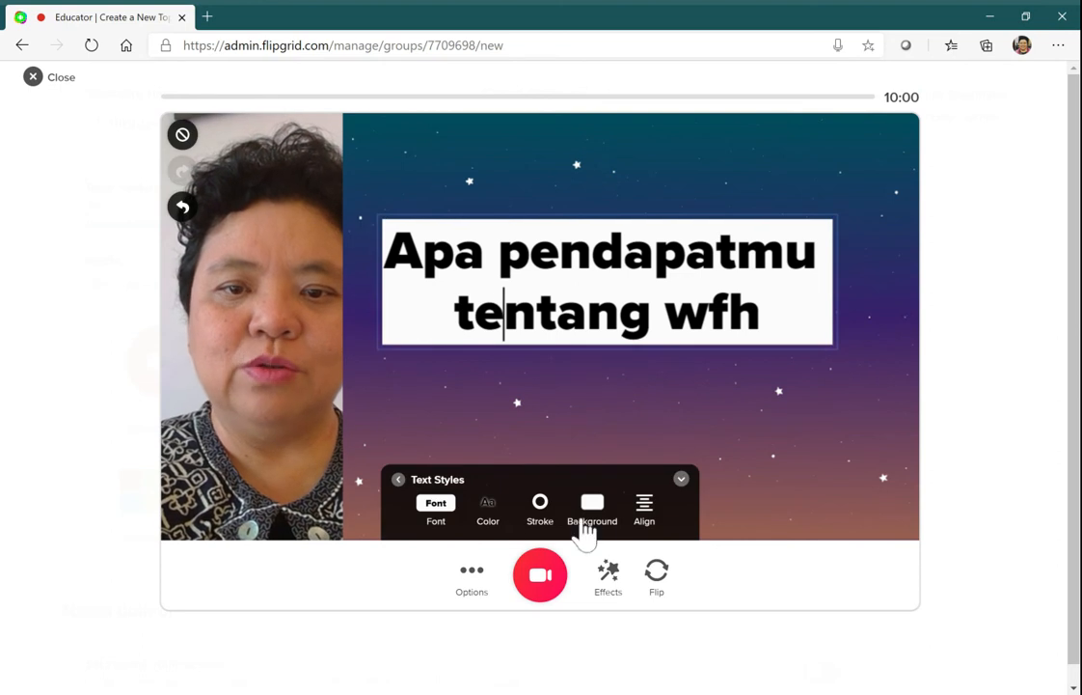
{"action": "left_click", "coordinate": [643, 512]}
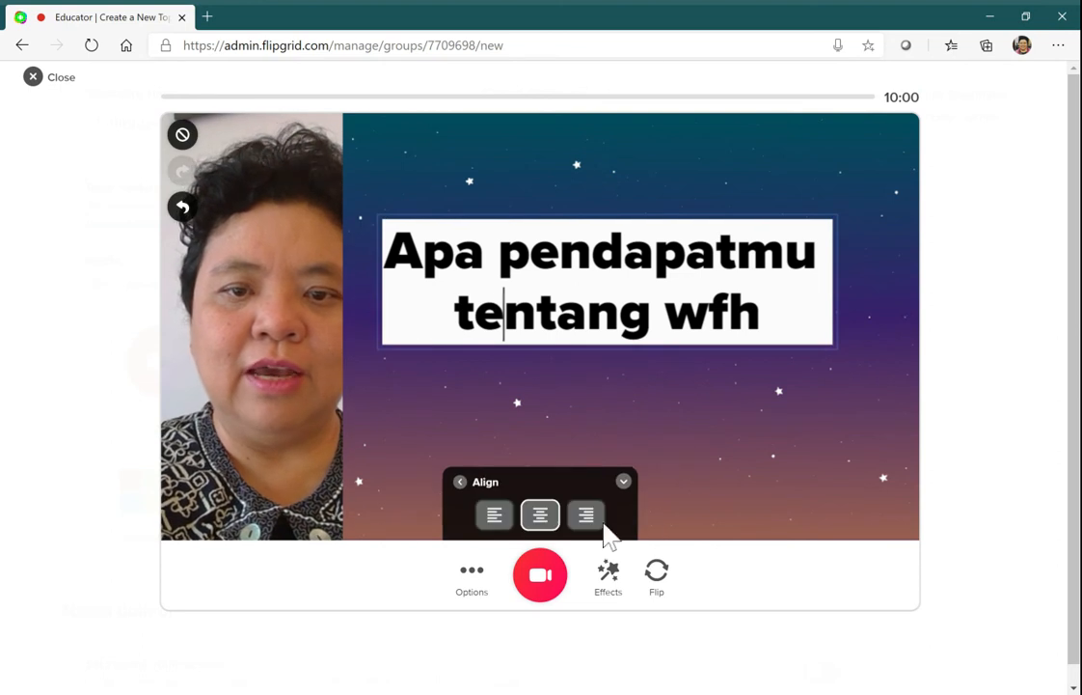
{"action": "left_click", "coordinate": [494, 515]}
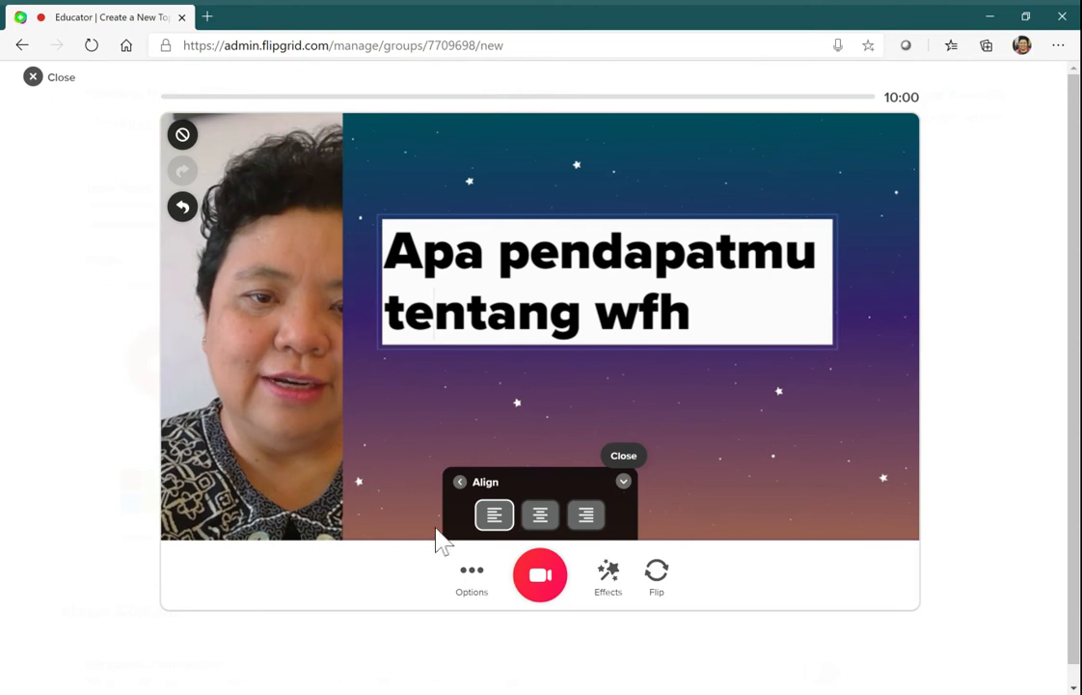
- Record a clip of about 25 seconds with the board and text, and pause the recording
{"action": "left_click", "coordinate": [474, 583]}
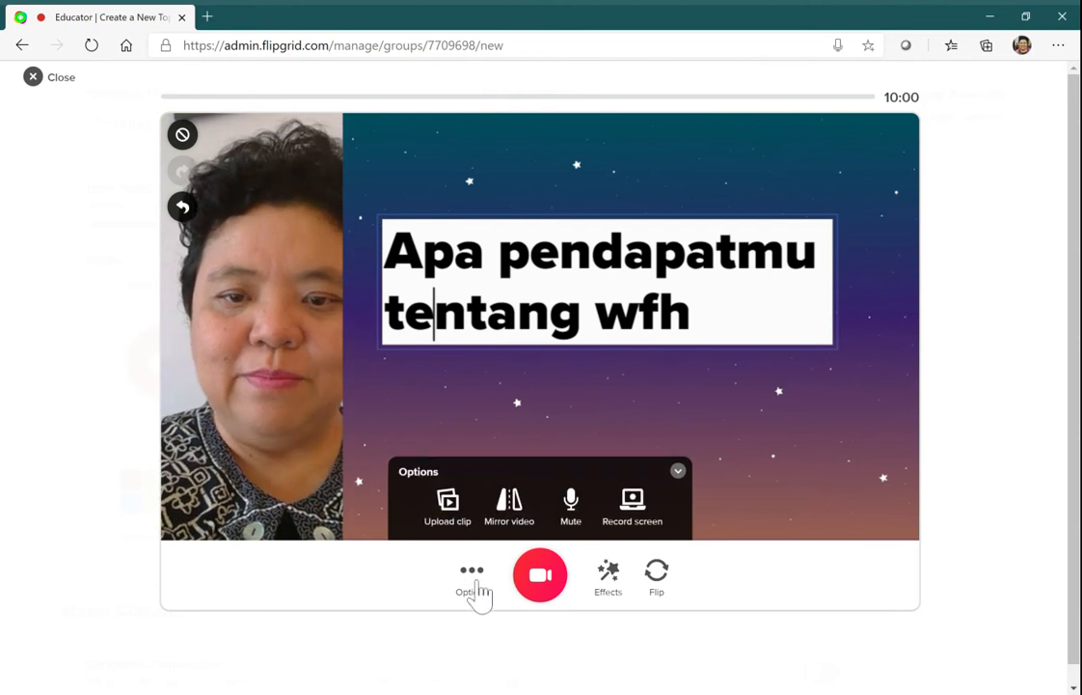
{"action": "left_click", "coordinate": [607, 579]}
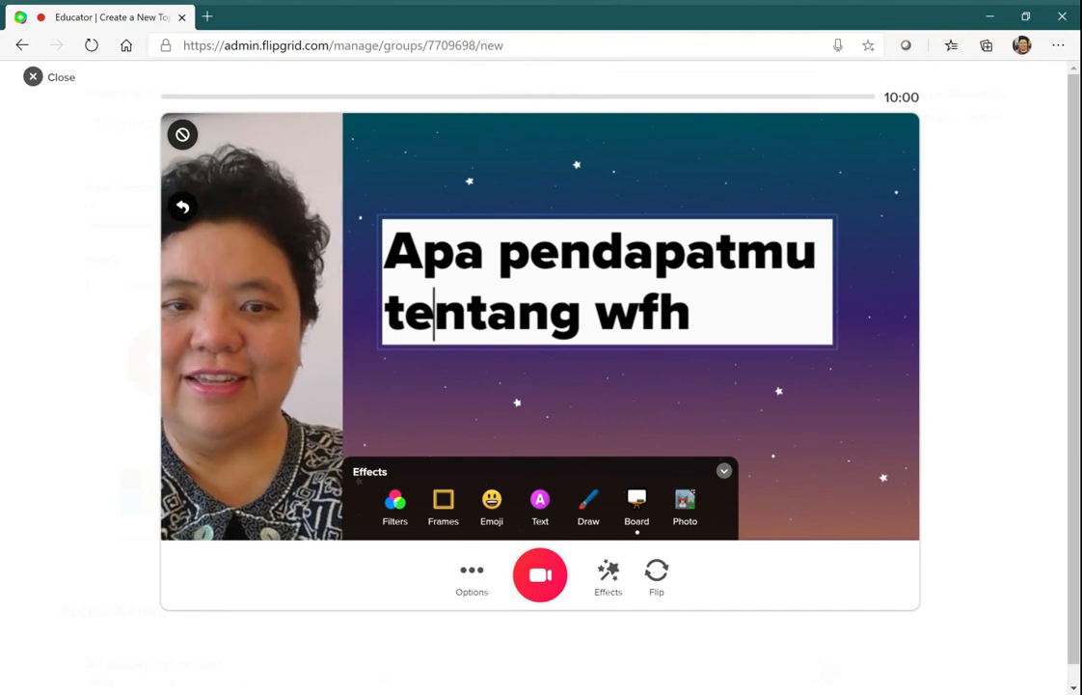
{"action": "left_click", "coordinate": [540, 575]}
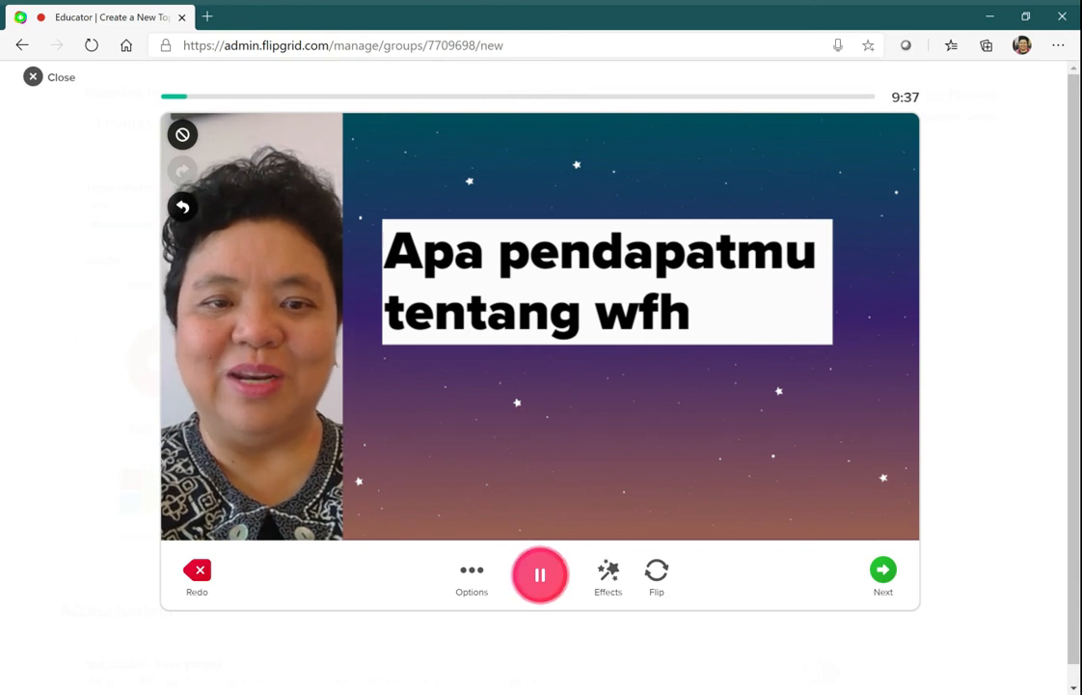
{"action": "left_click", "coordinate": [544, 590]}
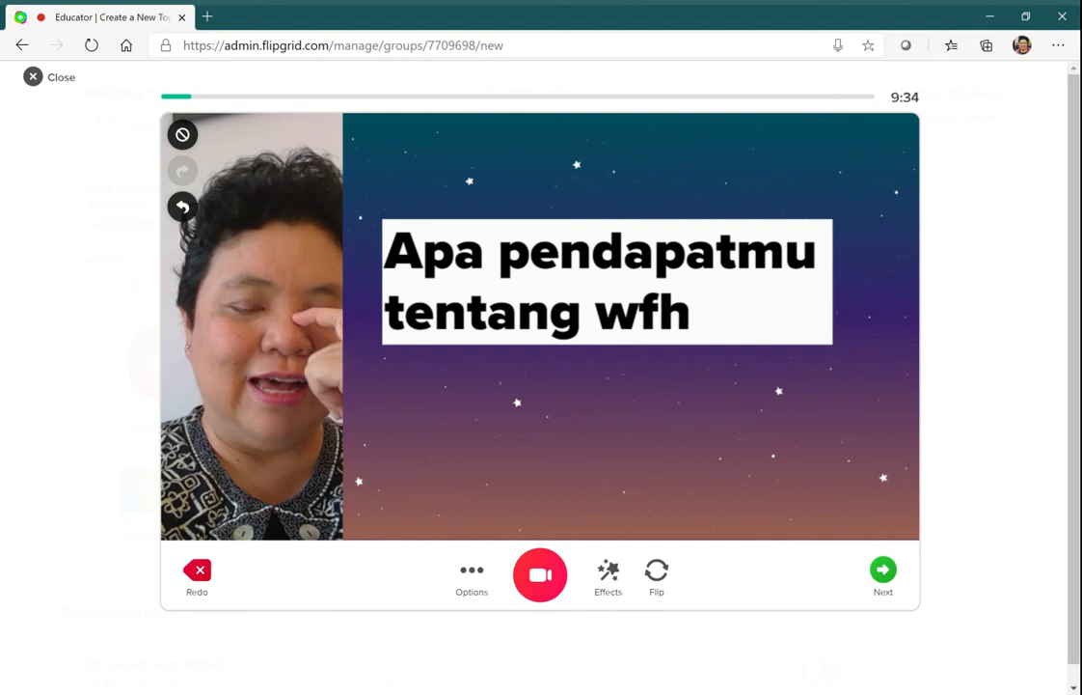
- Review the recorded clip near its end, dismissing the review message, and continue to the selfie stage
{"action": "left_click", "coordinate": [883, 572]}
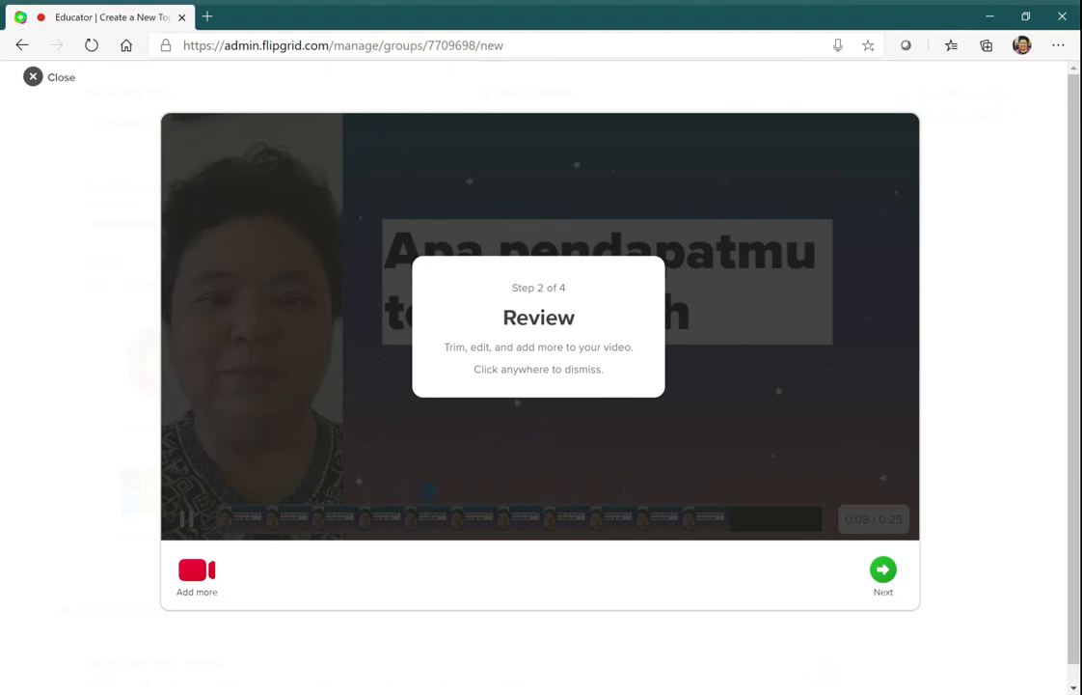
{"action": "left_click", "coordinate": [709, 381]}
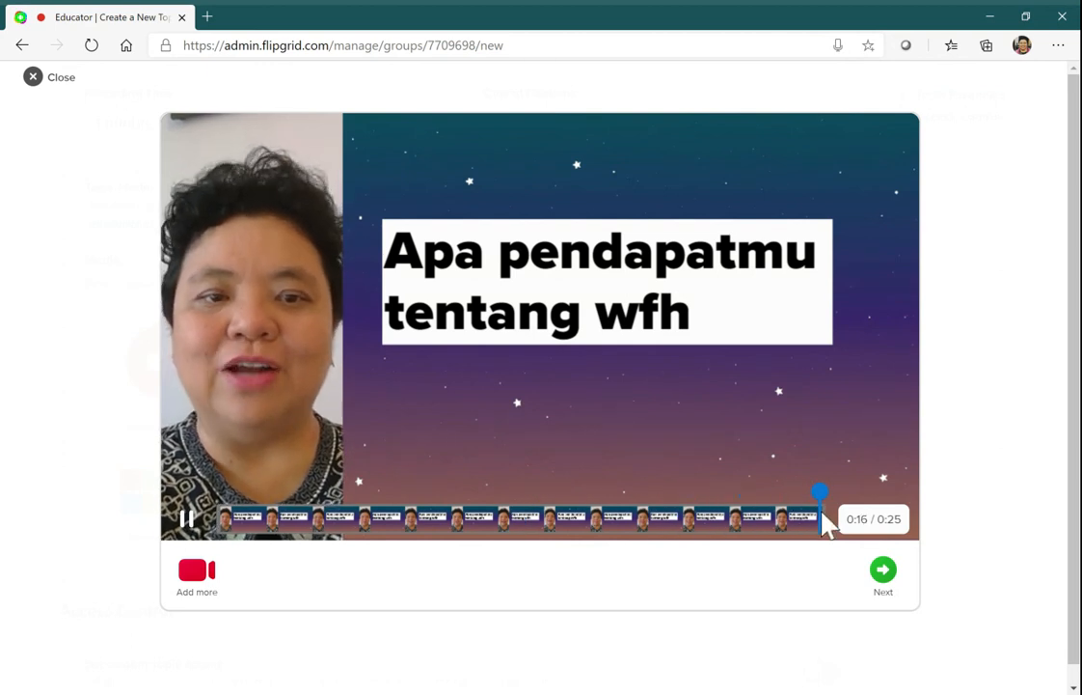
{"action": "left_click_drag", "start_coordinate": [820, 493], "coordinate": [816, 497]}
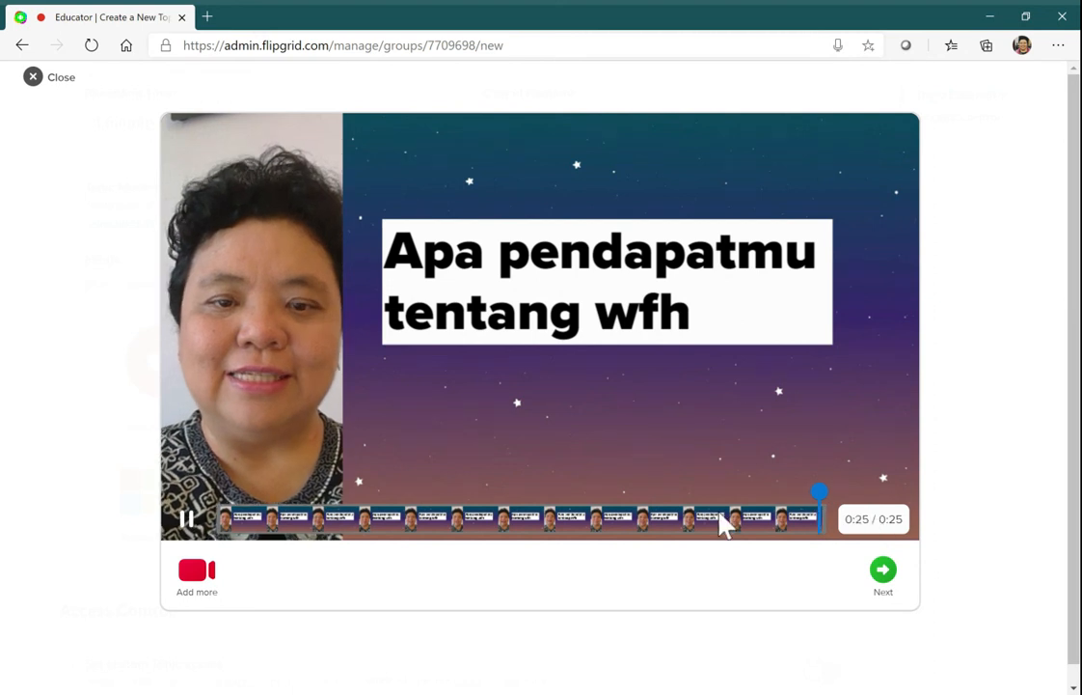
{"action": "left_click", "coordinate": [883, 575]}
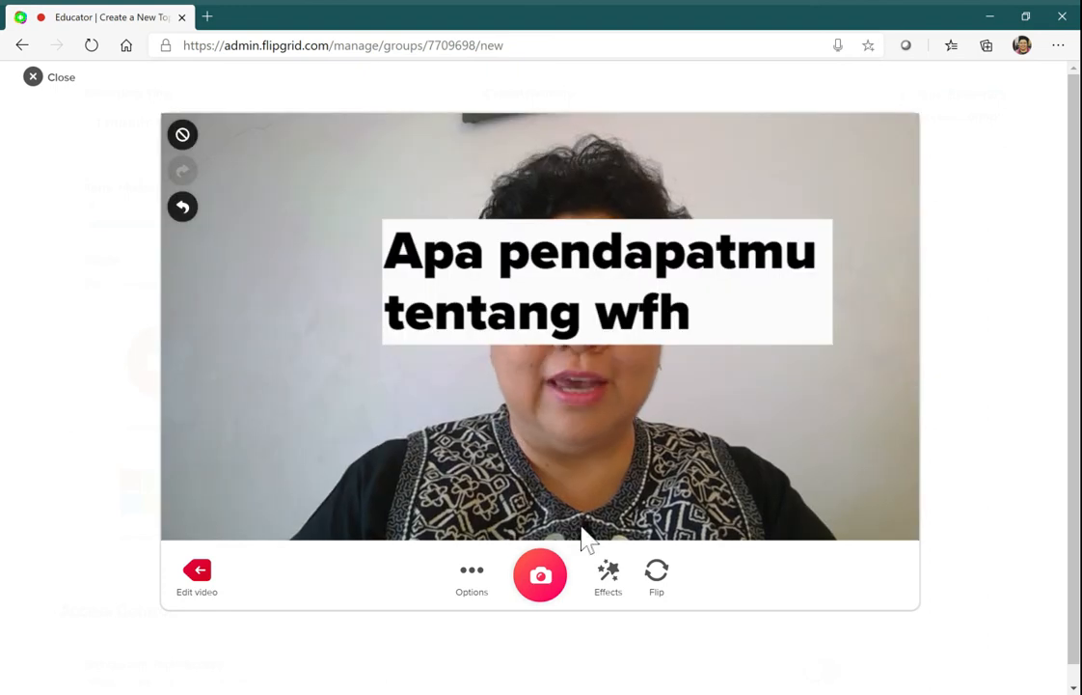
- Apply the starry night sky board to the selfie and delete the "Apa pendapatmu tentang wfh" text box
{"action": "left_click", "coordinate": [608, 598]}
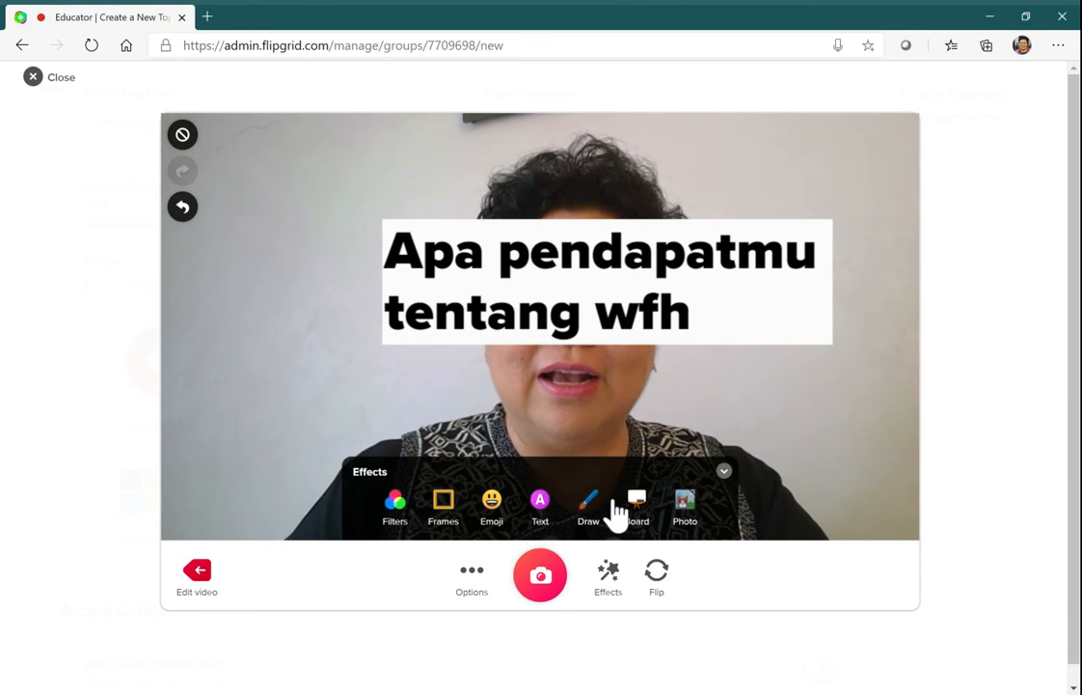
{"action": "left_click", "coordinate": [639, 506]}
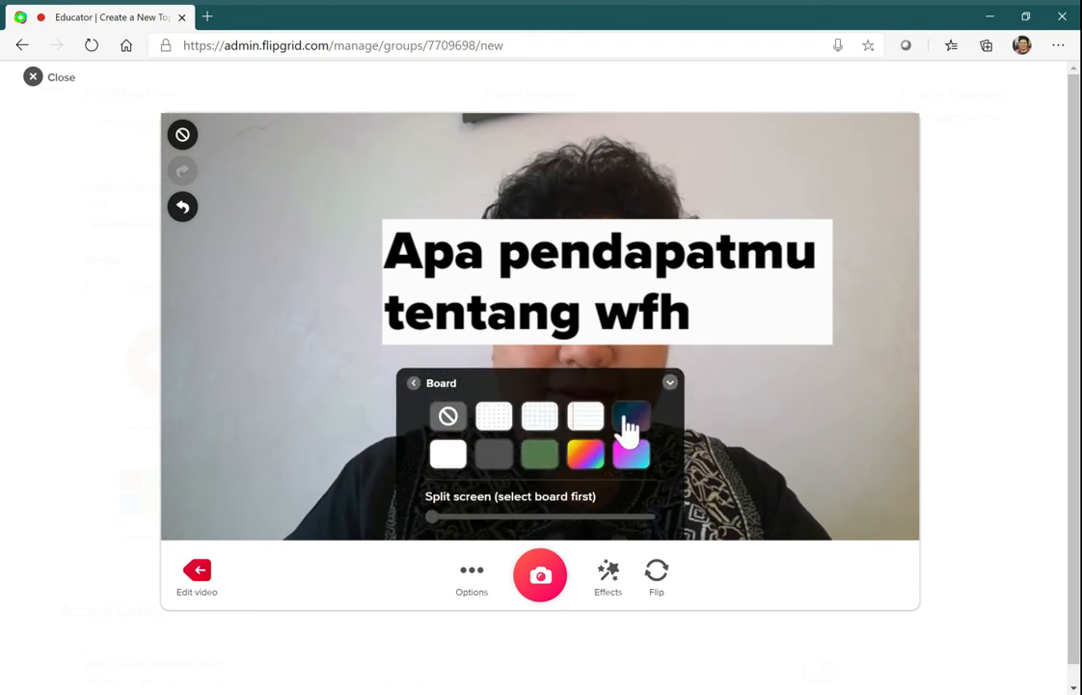
{"action": "left_click", "coordinate": [632, 419]}
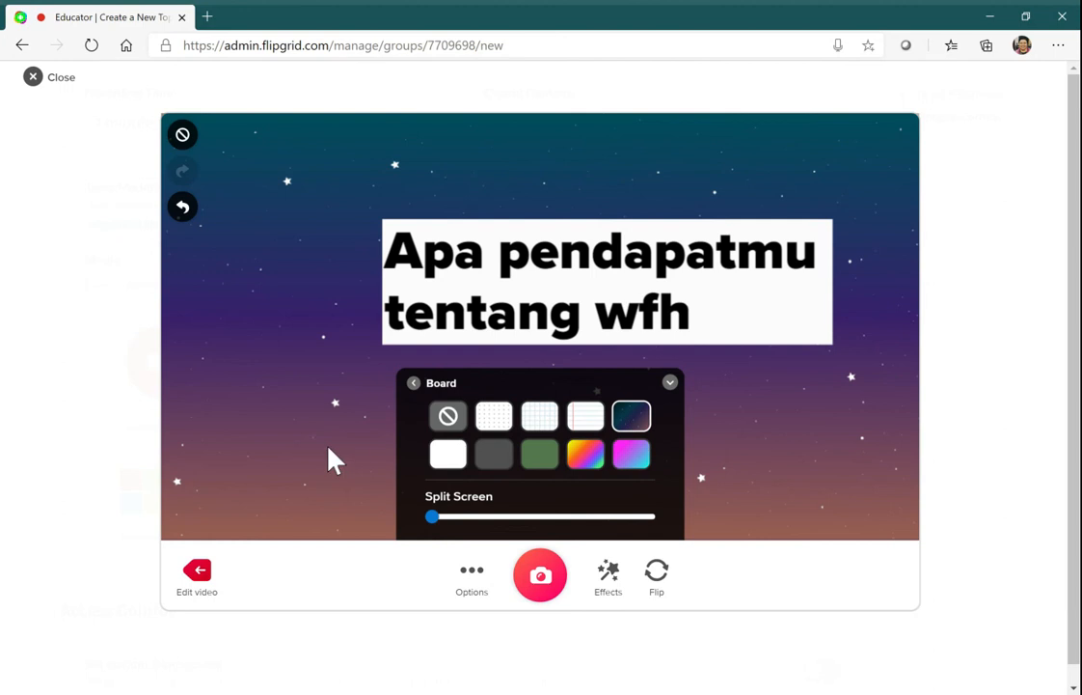
{"action": "left_click", "coordinate": [537, 227]}
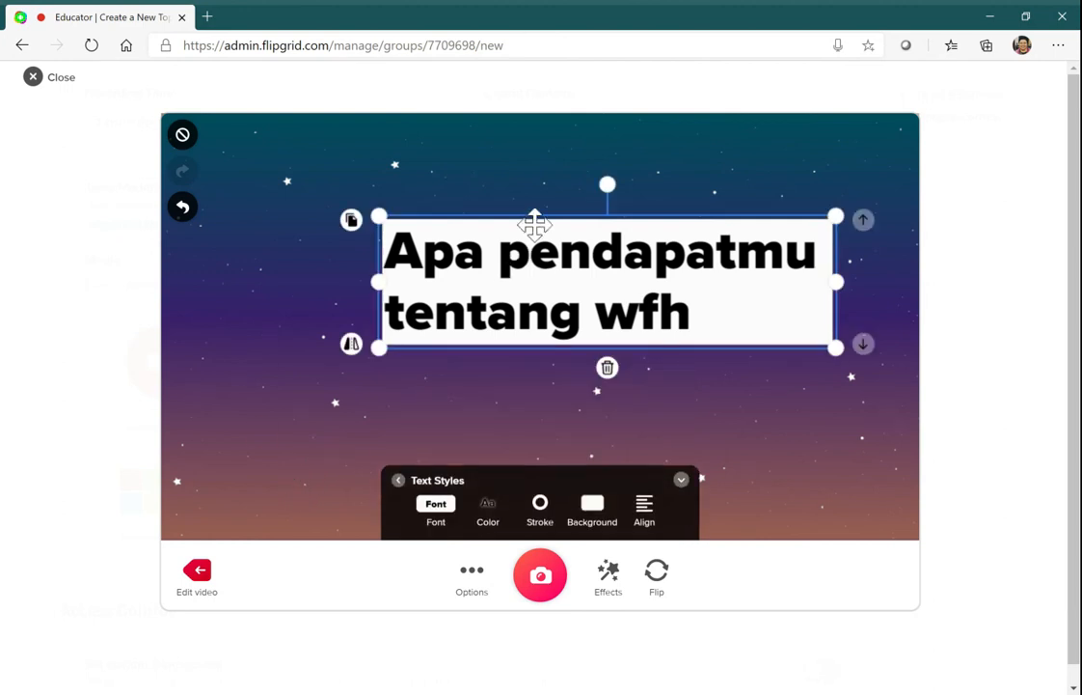
{"action": "key", "text": "Delete"}
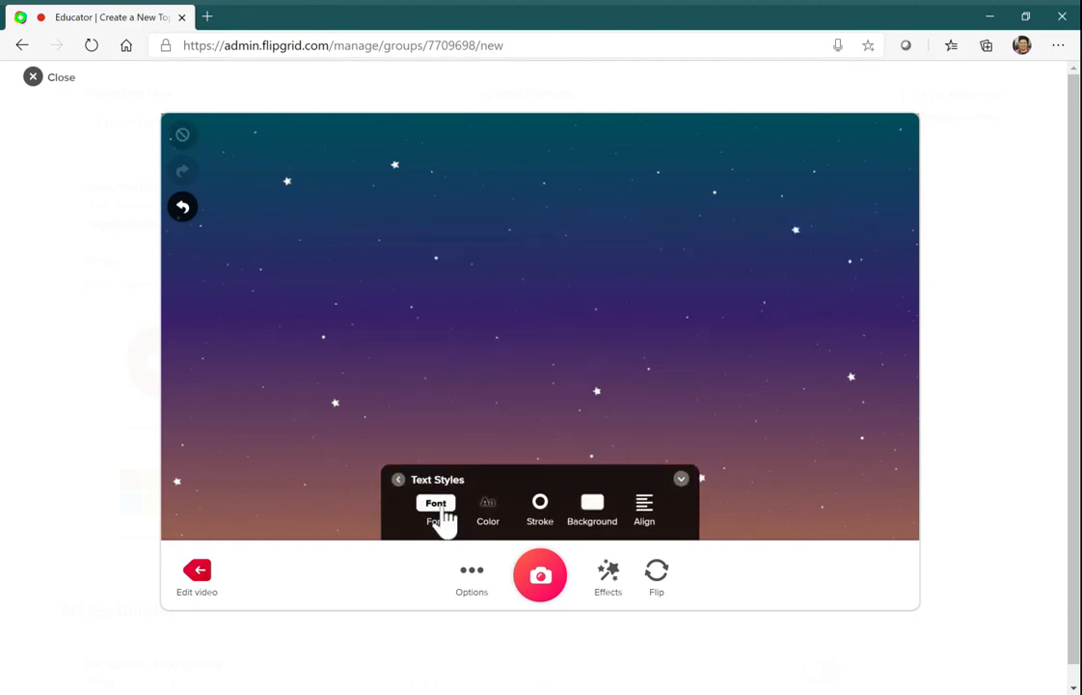
- Add the recently used blond elf sticker to the selfie and capture the picture
{"action": "left_click", "coordinate": [611, 579]}
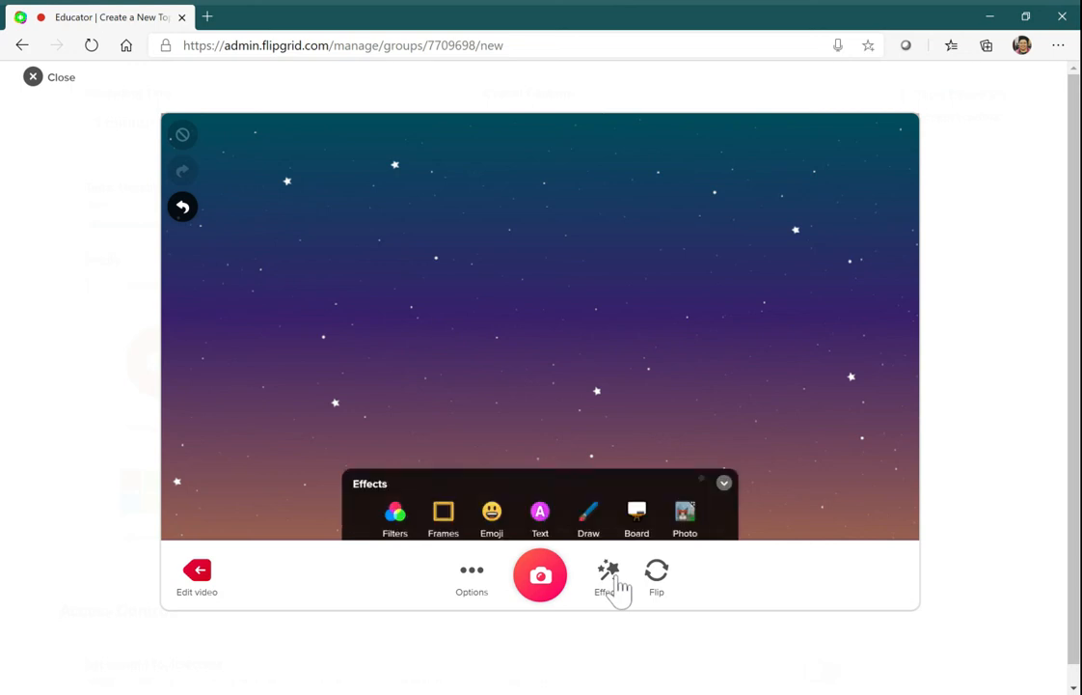
{"action": "left_click", "coordinate": [492, 506]}
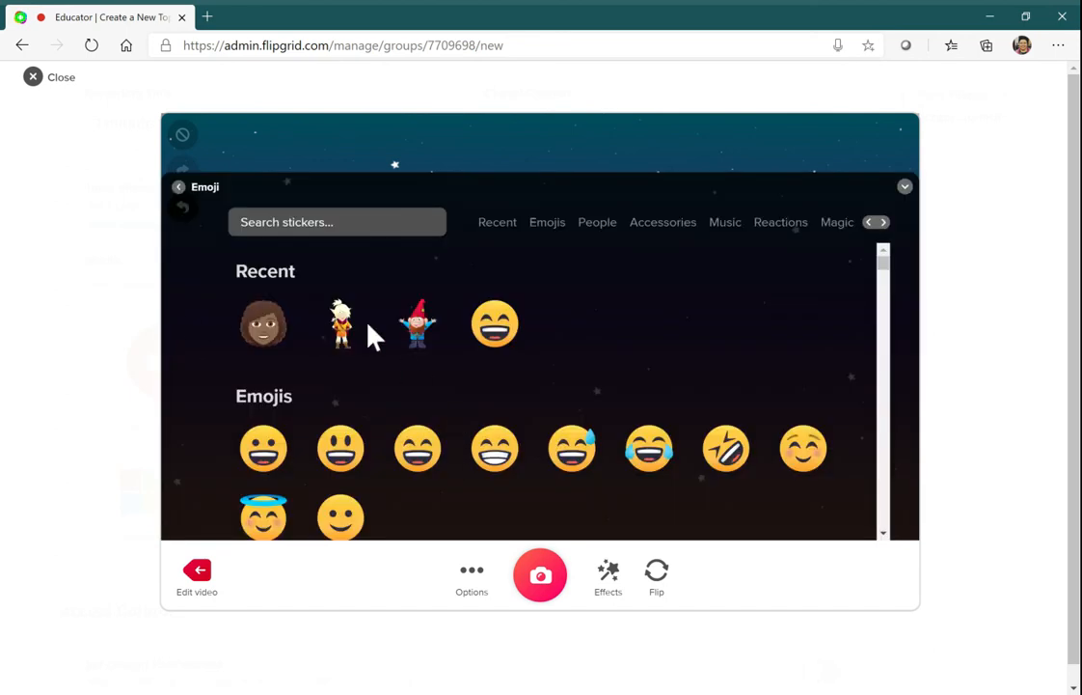
{"action": "left_click", "coordinate": [342, 324]}
{"action": "left_click", "coordinate": [610, 573]}
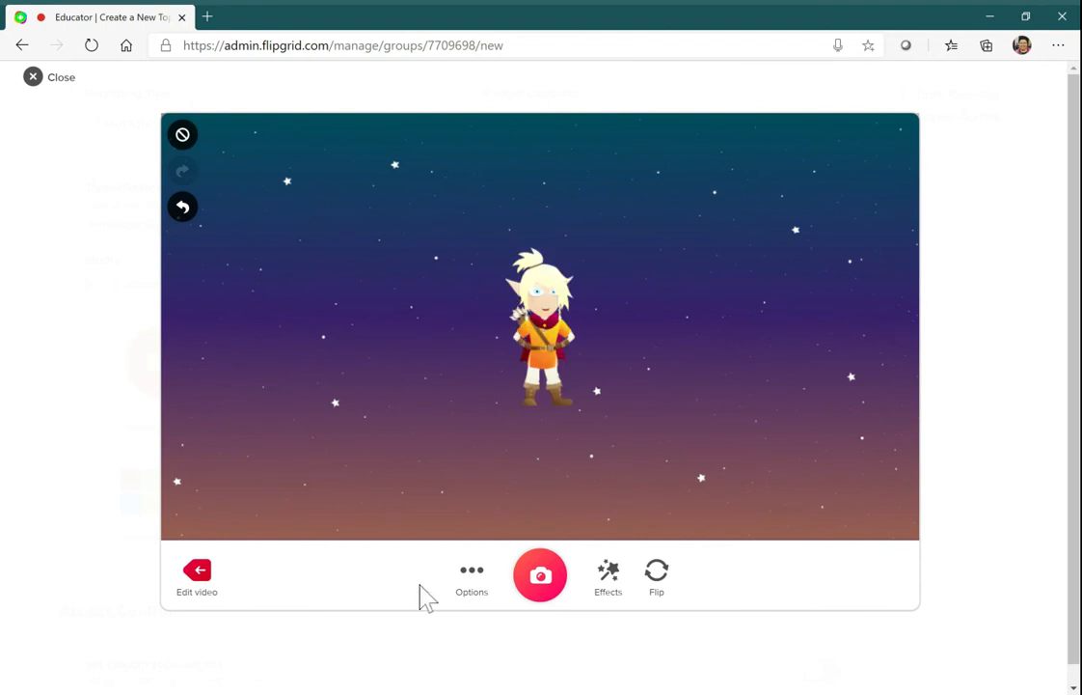
{"action": "left_click", "coordinate": [552, 579]}
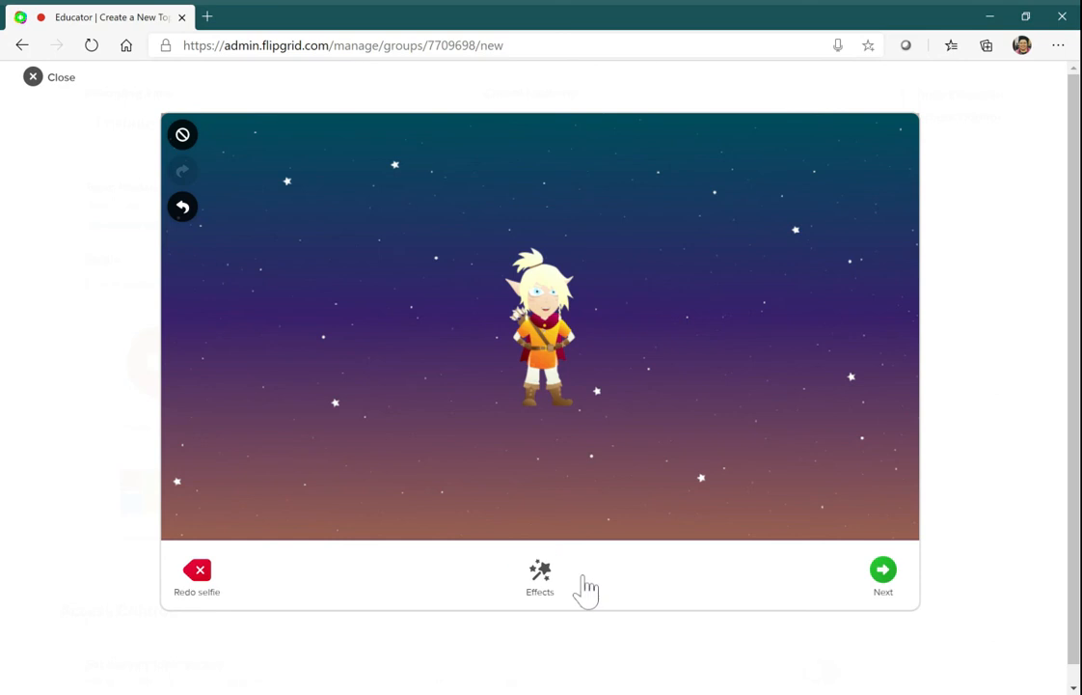
- Accept the selfie as the topic video's cover, submit the video and complete the recording to return to the topic form
{"action": "left_click", "coordinate": [885, 572]}
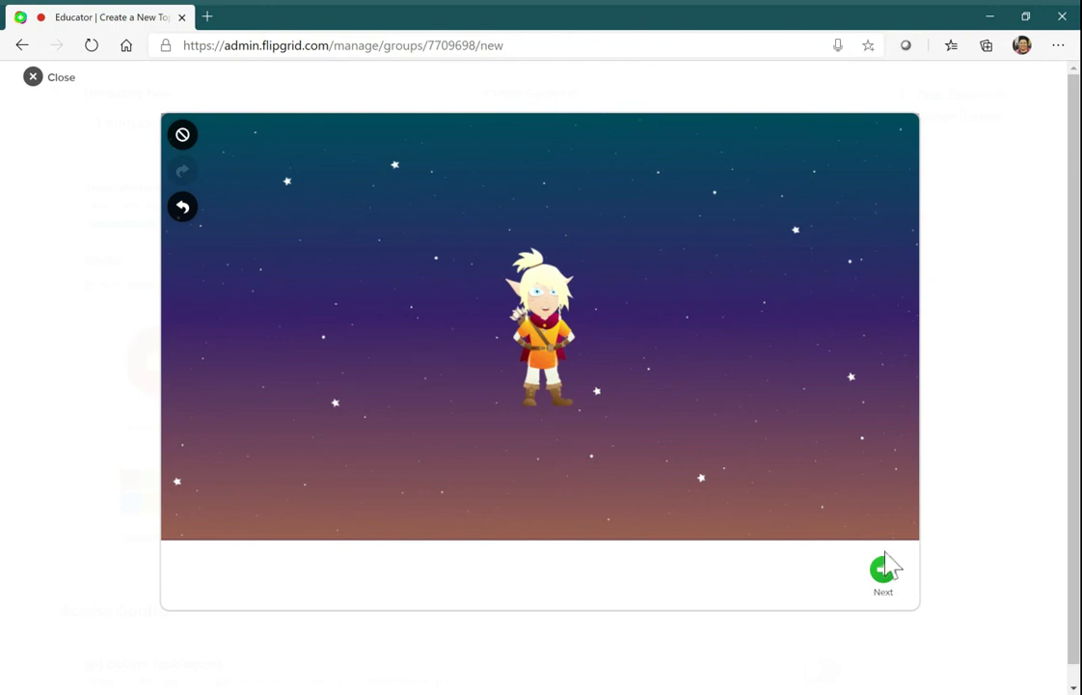
{"action": "left_click", "coordinate": [888, 578]}
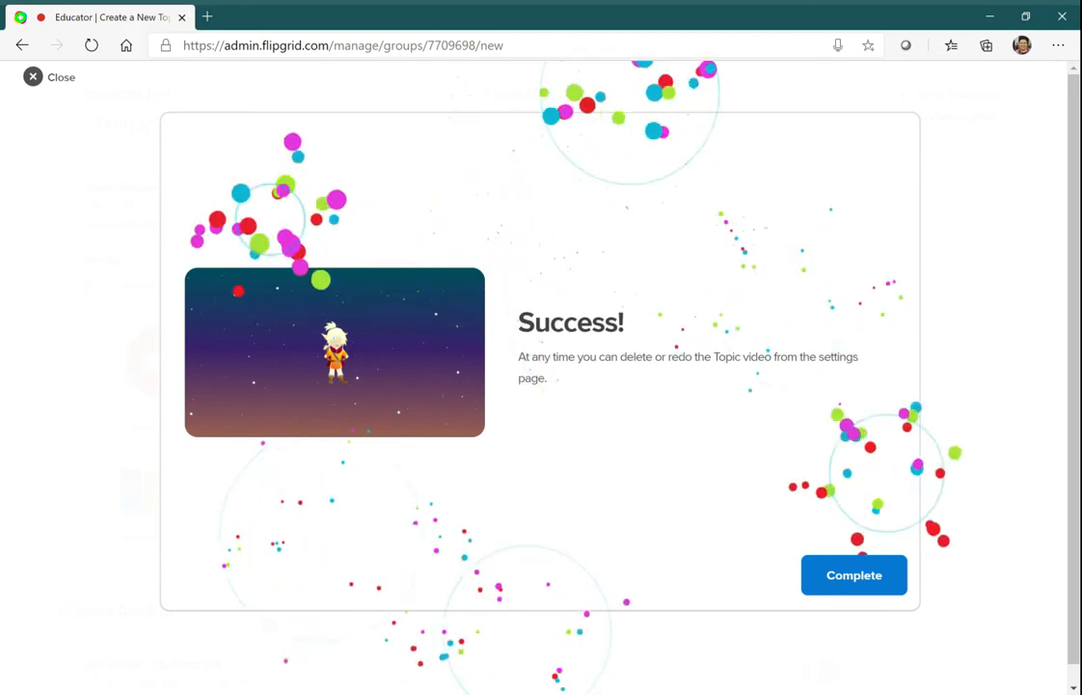
{"action": "left_click", "coordinate": [848, 587]}
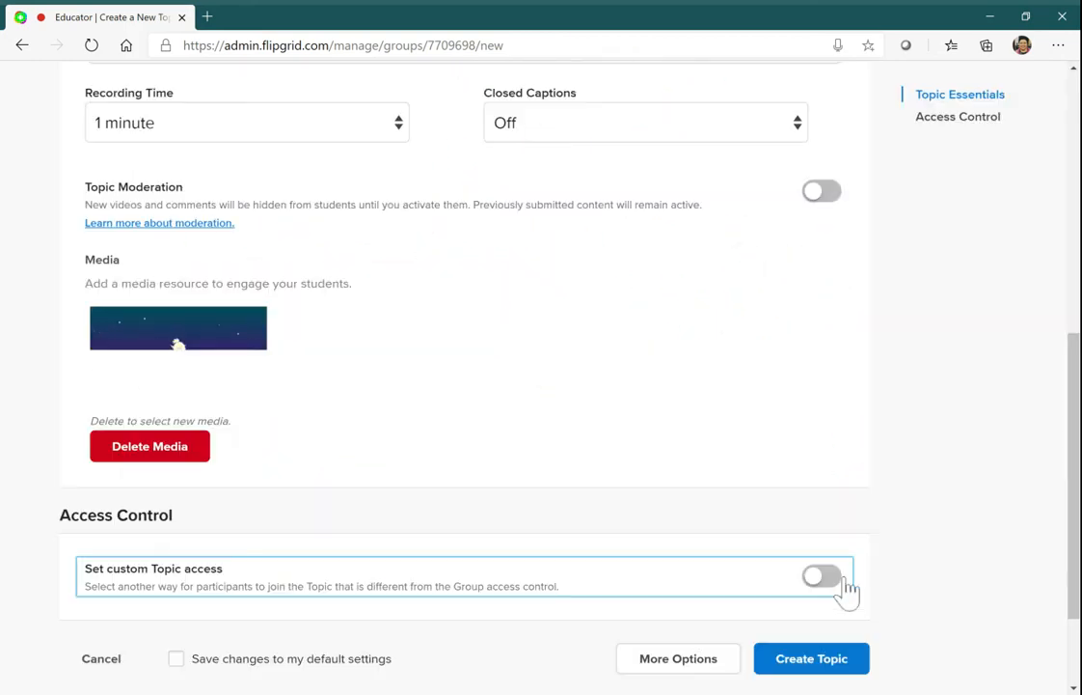
- Check the attached video and the remaining topic settings, and create the topic without custom access
{"action": "scroll", "coordinate": [619, 502], "scroll_direction": "up", "scroll_amount": 1}
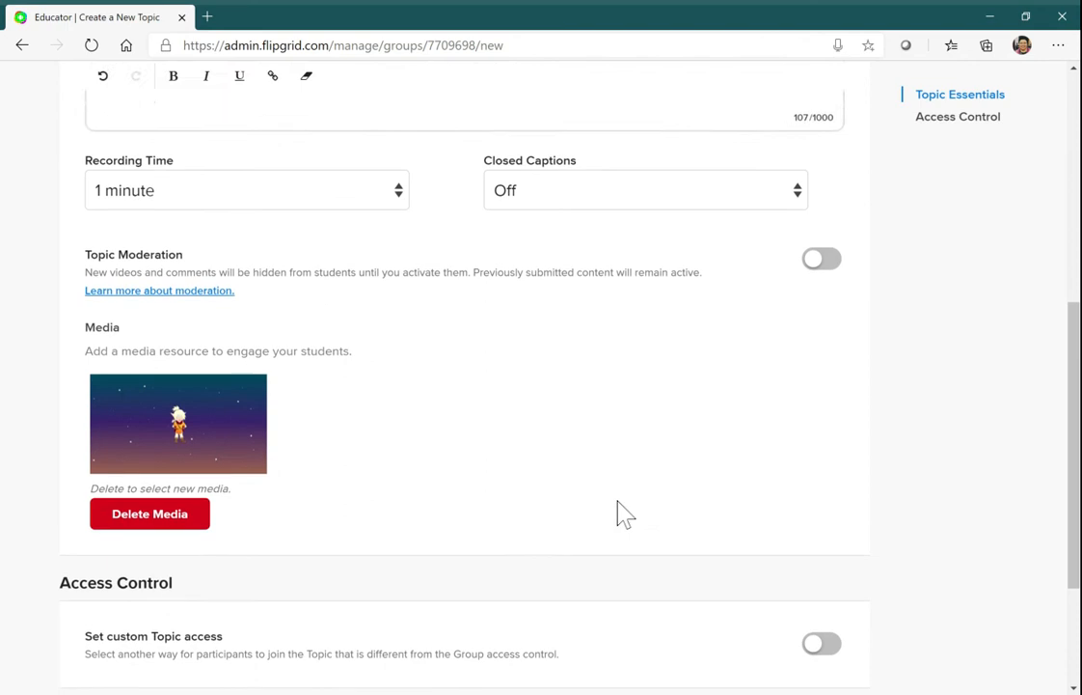
{"action": "scroll", "coordinate": [619, 501], "scroll_direction": "down", "scroll_amount": 3}
{"action": "scroll", "coordinate": [623, 512], "scroll_direction": "up", "scroll_amount": 5}
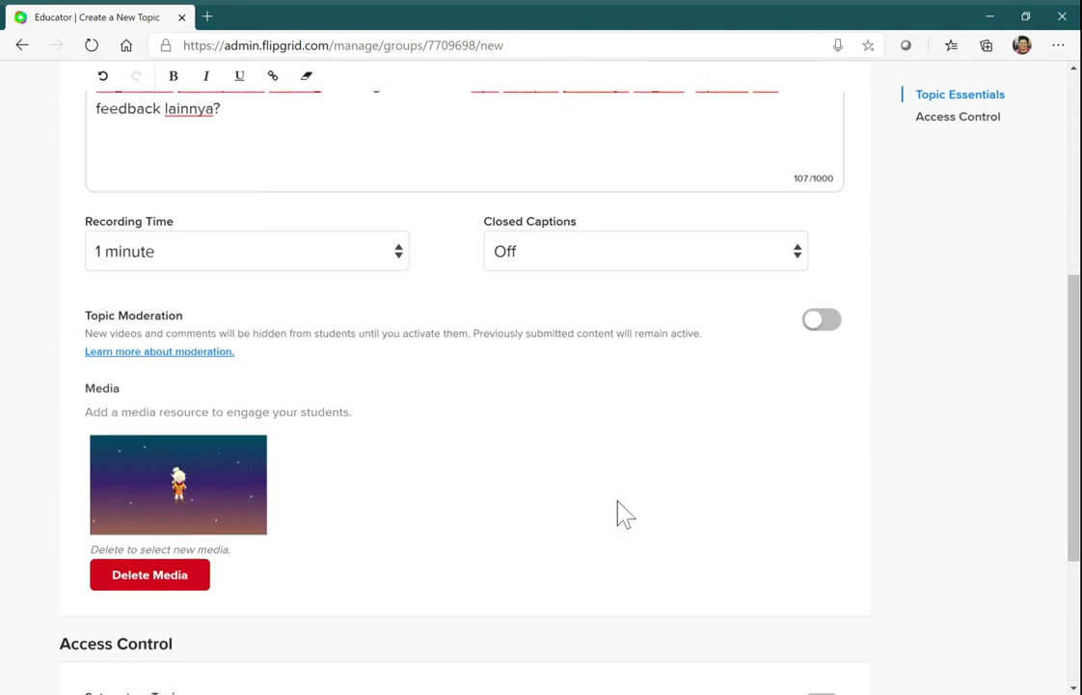
{"action": "scroll", "coordinate": [622, 513], "scroll_direction": "down", "scroll_amount": 5}
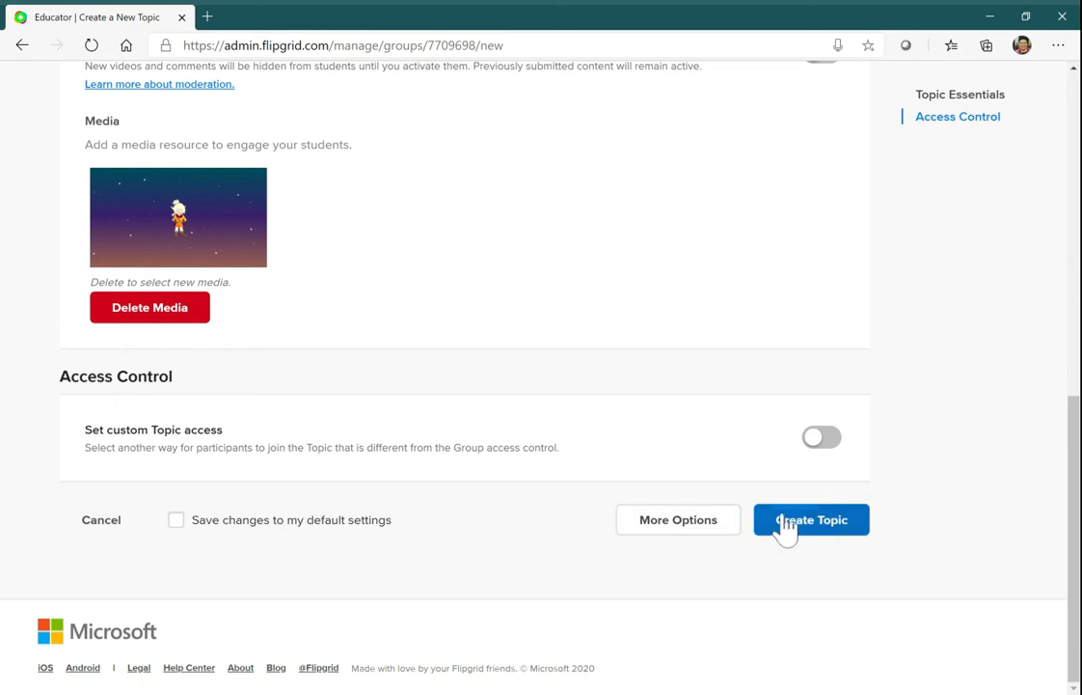
{"action": "left_click", "coordinate": [785, 524]}
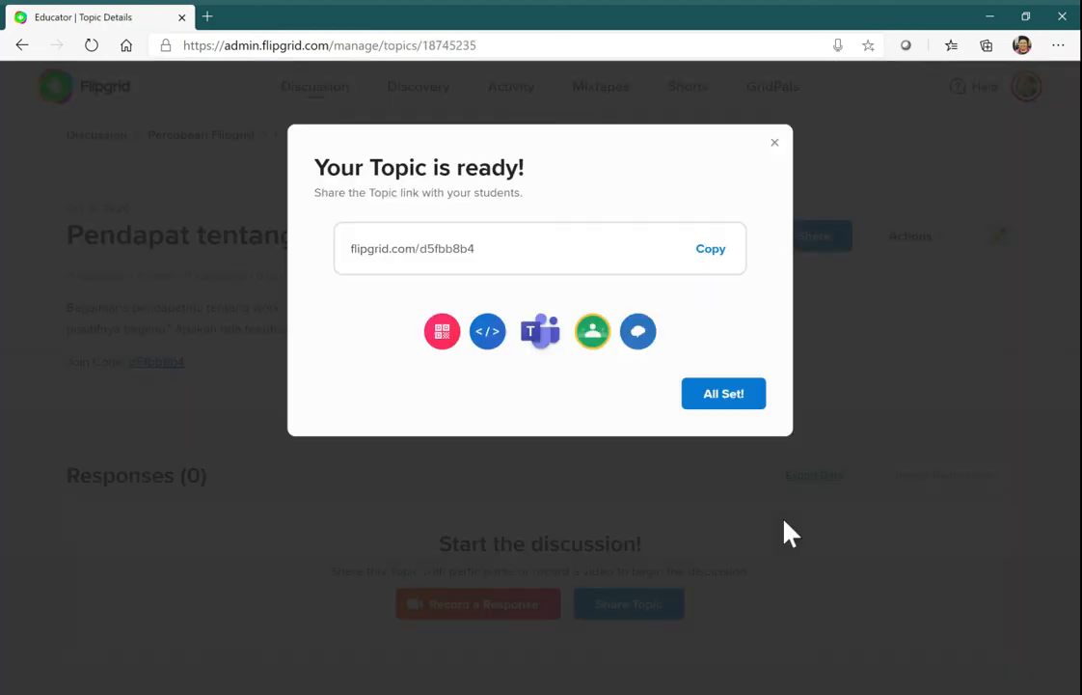
- Copy the new topic's share link and open its QR code
{"action": "left_click", "coordinate": [714, 253]}
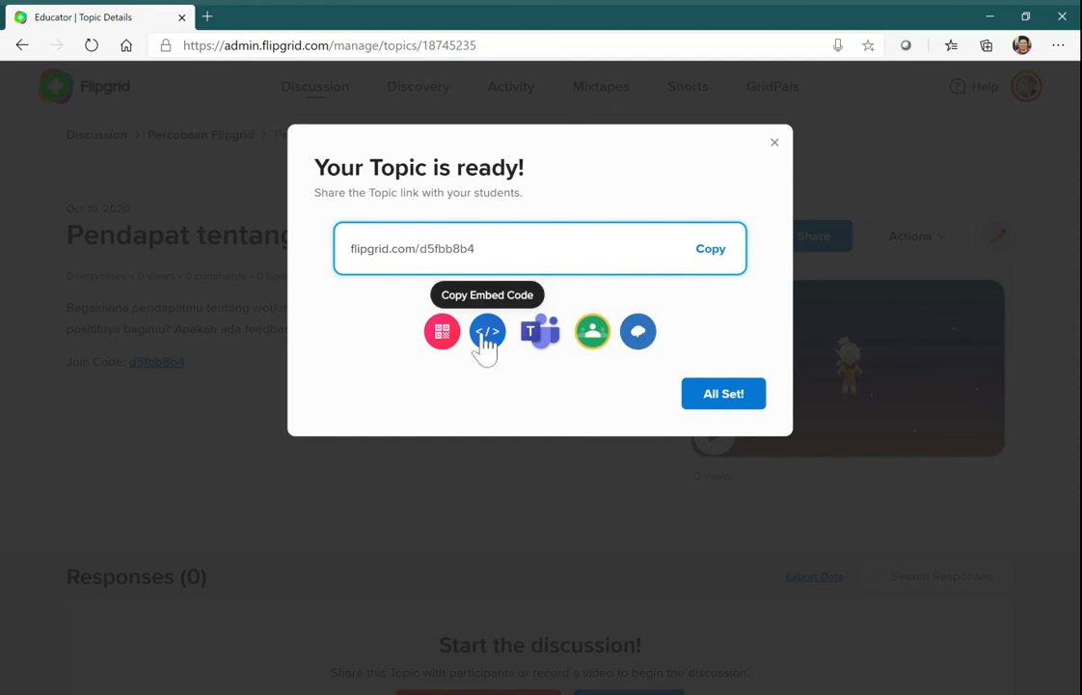
{"action": "left_click", "coordinate": [445, 338]}
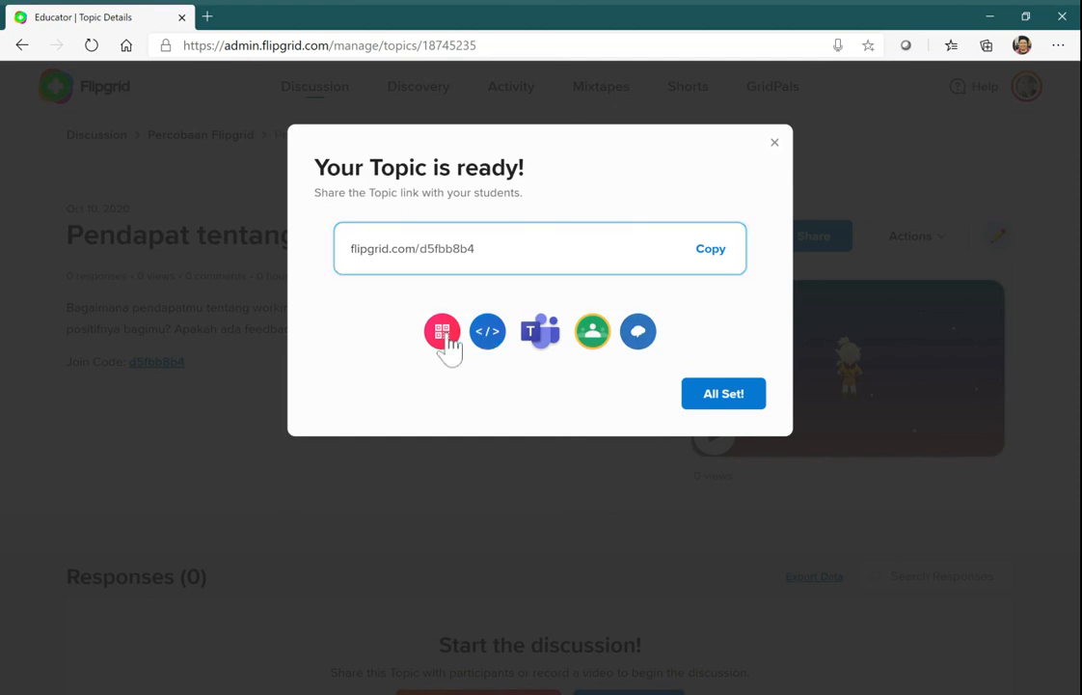